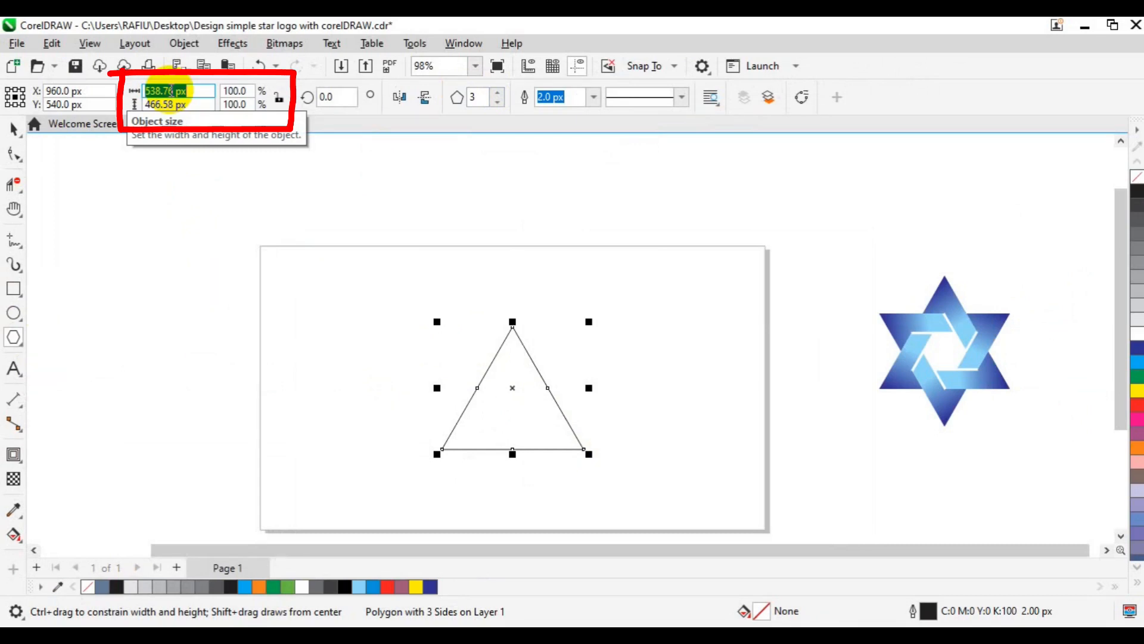
- Resize the triangle to 861.99 px wide and 746.5 px high
text(861.99)
key(Tab)
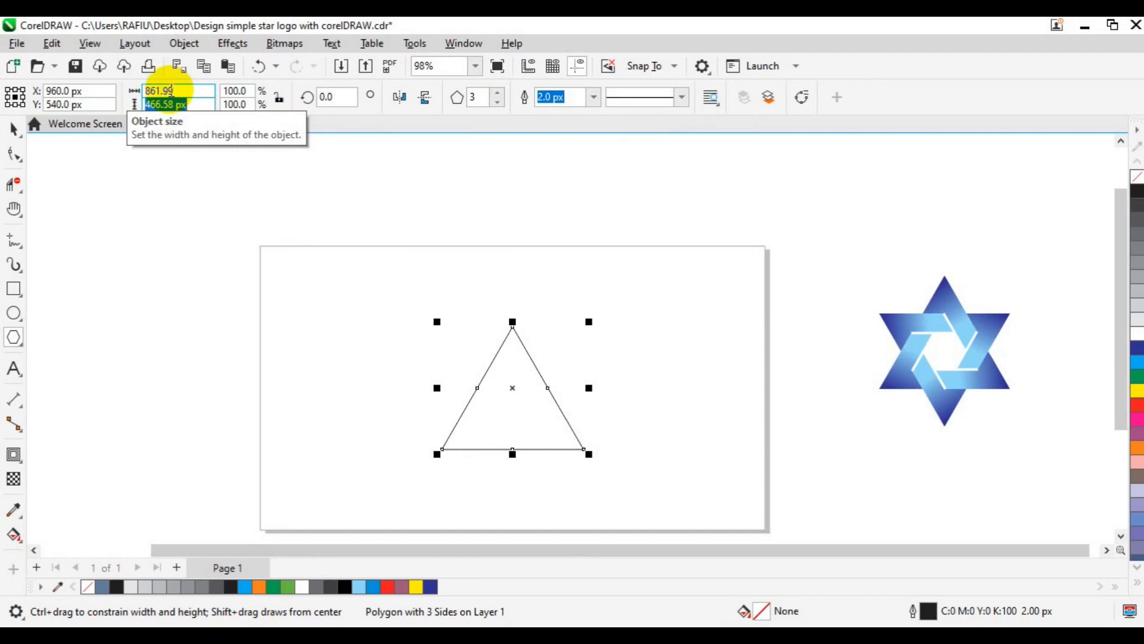
text(746.5)
key(Return)
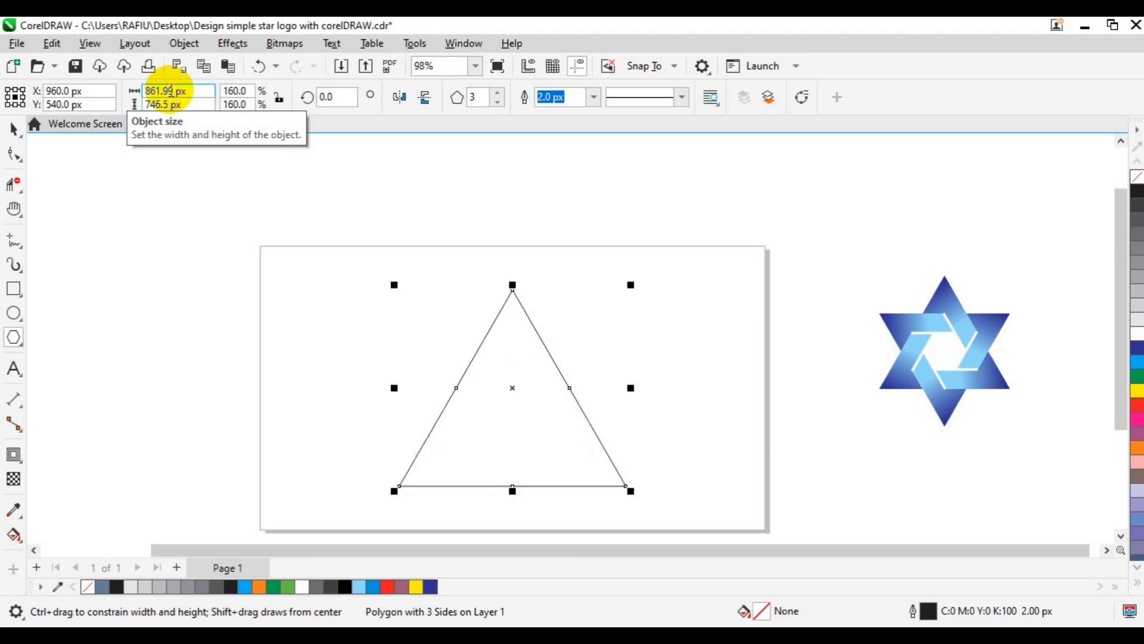
- Apply a one-step inside contour with a 120 px offset to the triangle
click(15, 131)
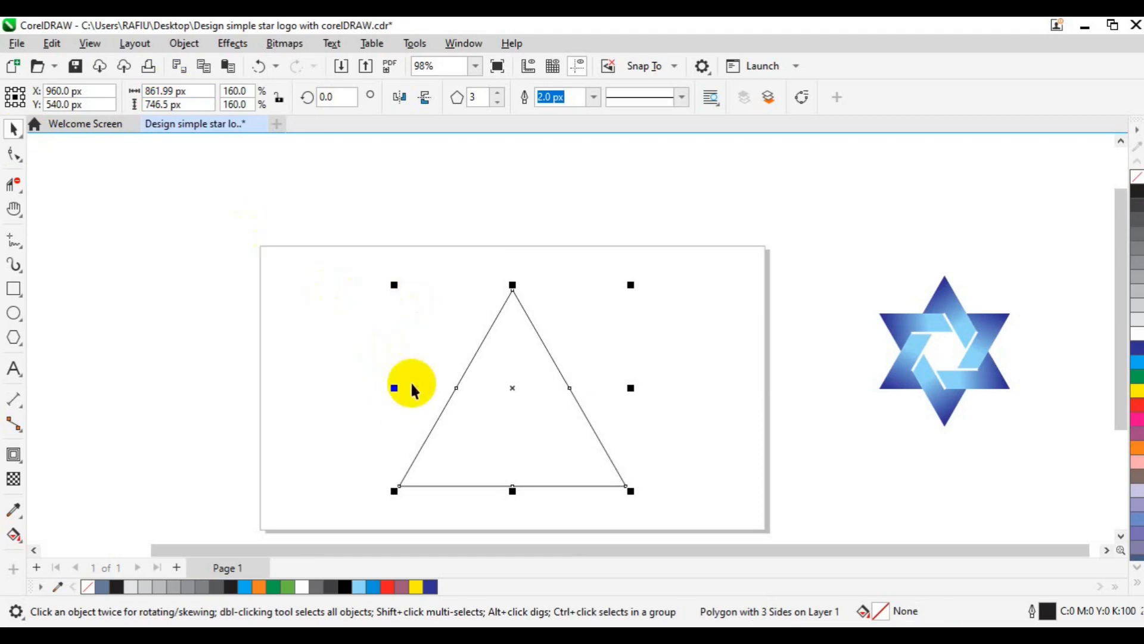
click(24, 460)
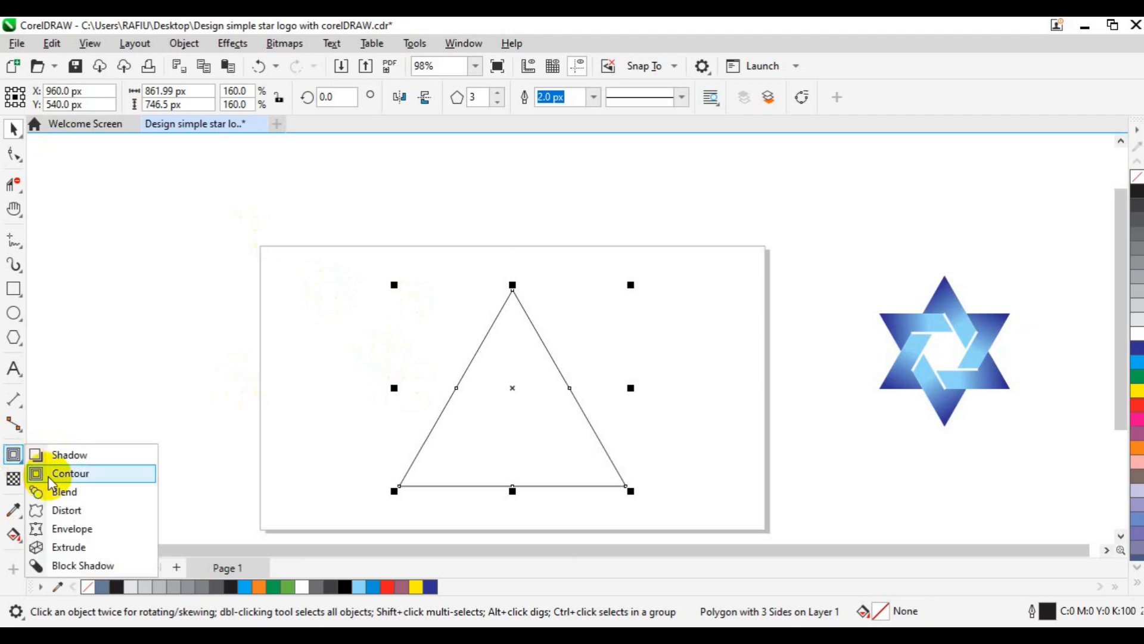
click(50, 475)
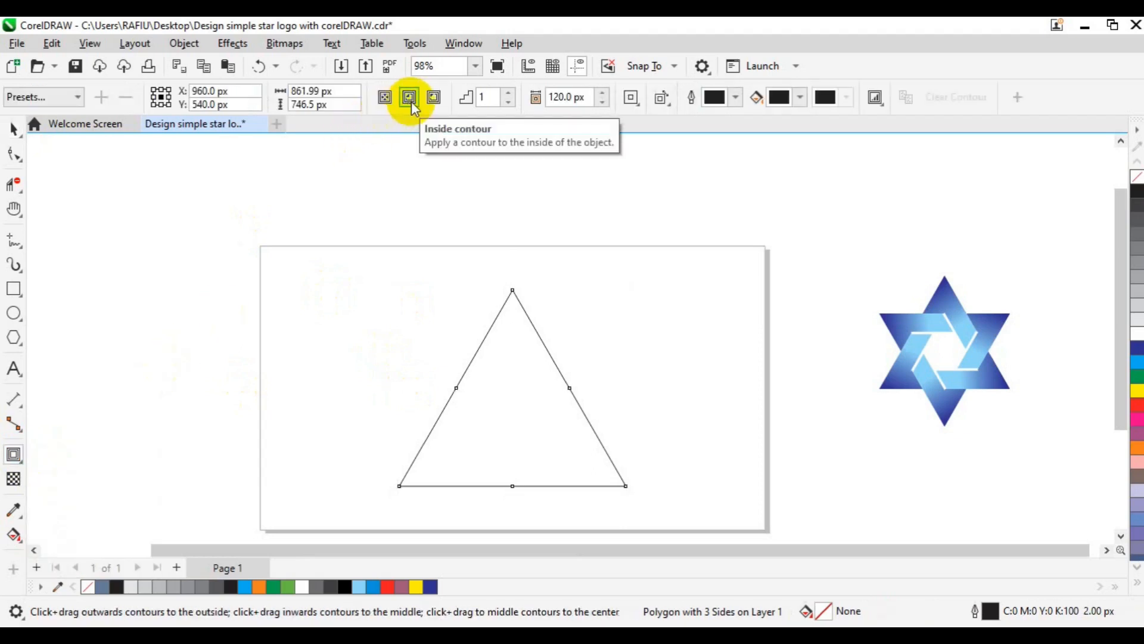
click(410, 99)
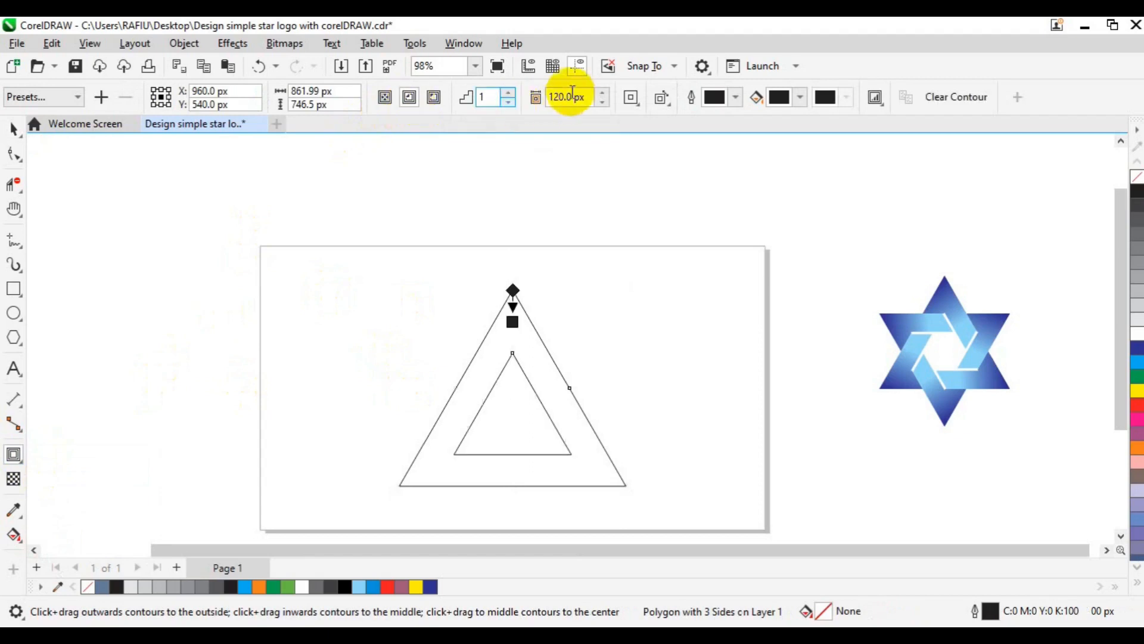
drag(572, 100, 547, 104)
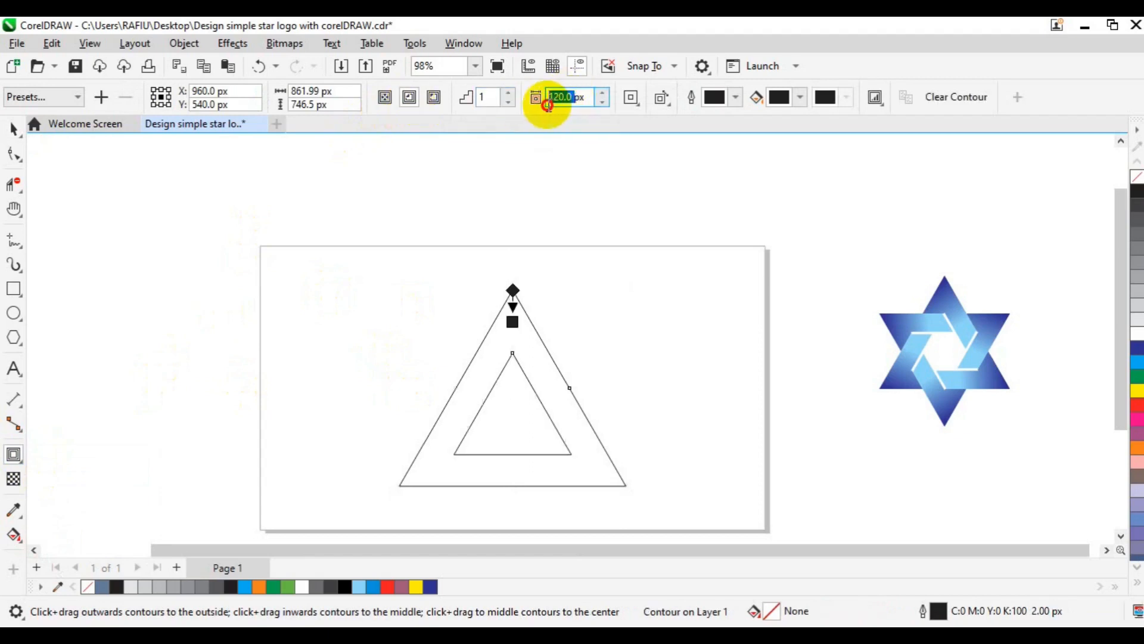
click(487, 97)
drag(488, 97, 479, 97)
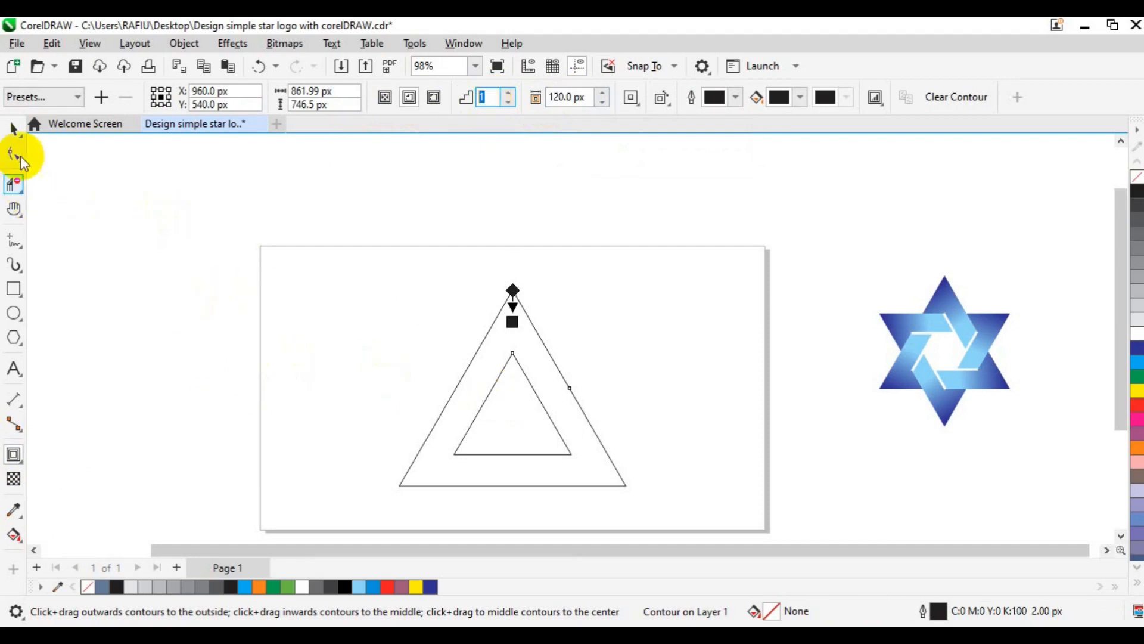
- Break the triangle's contour apart and group the two resulting triangles
click(11, 131)
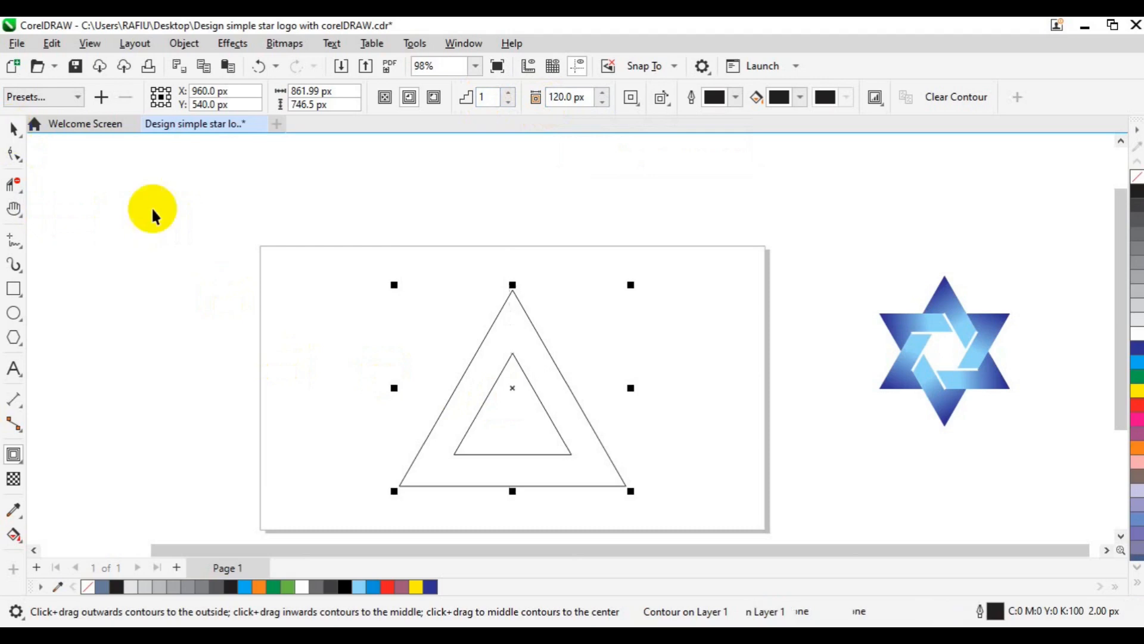
click(184, 45)
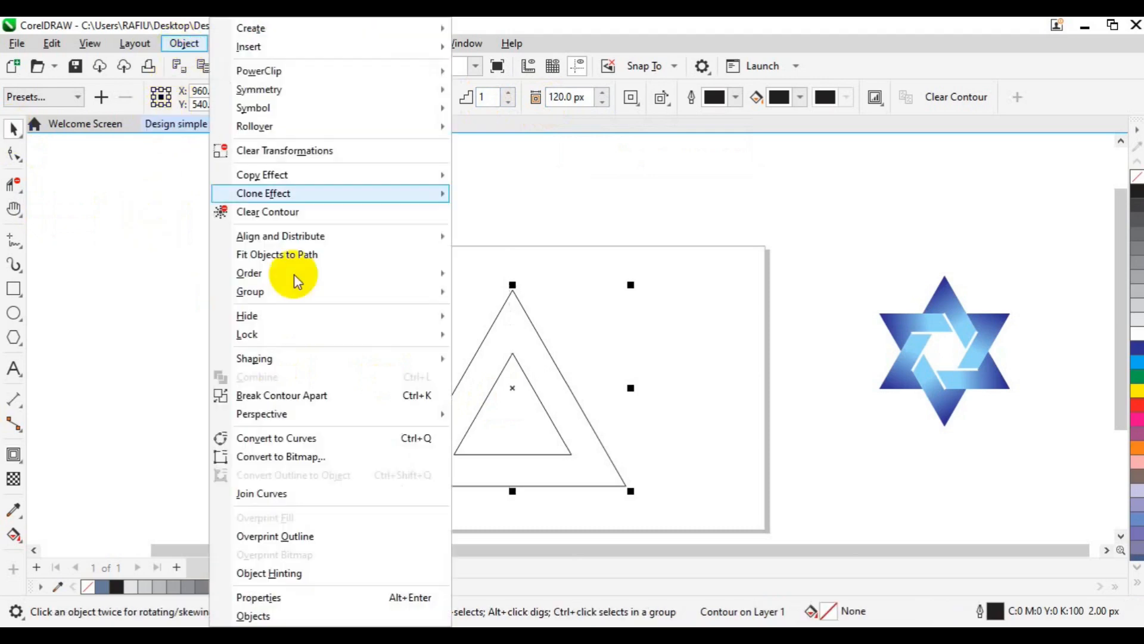
click(315, 399)
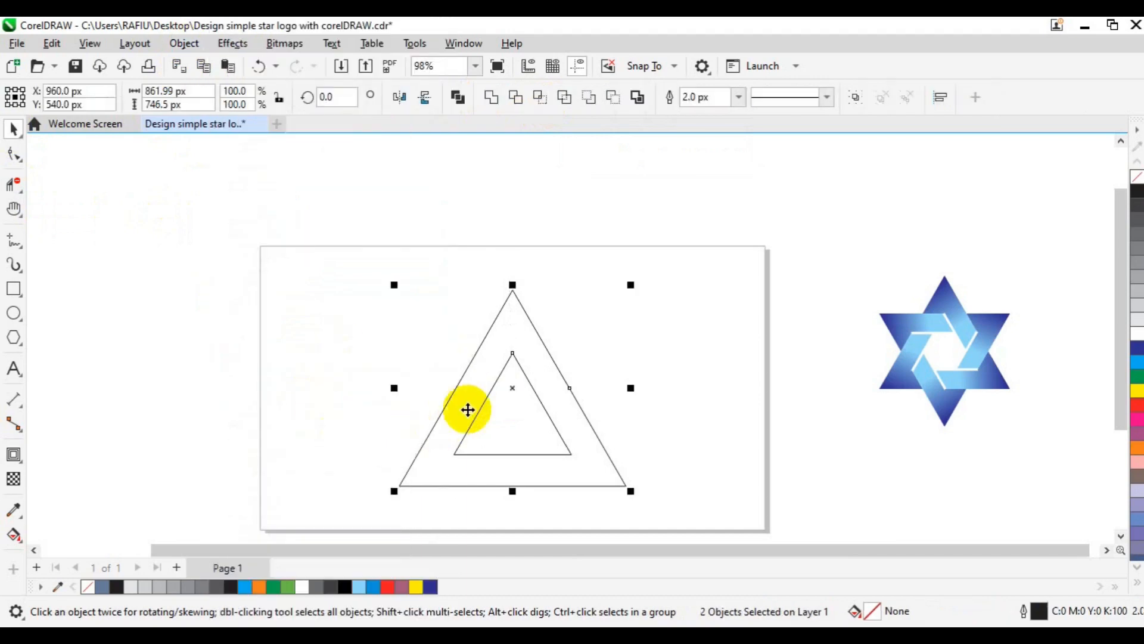
click(848, 108)
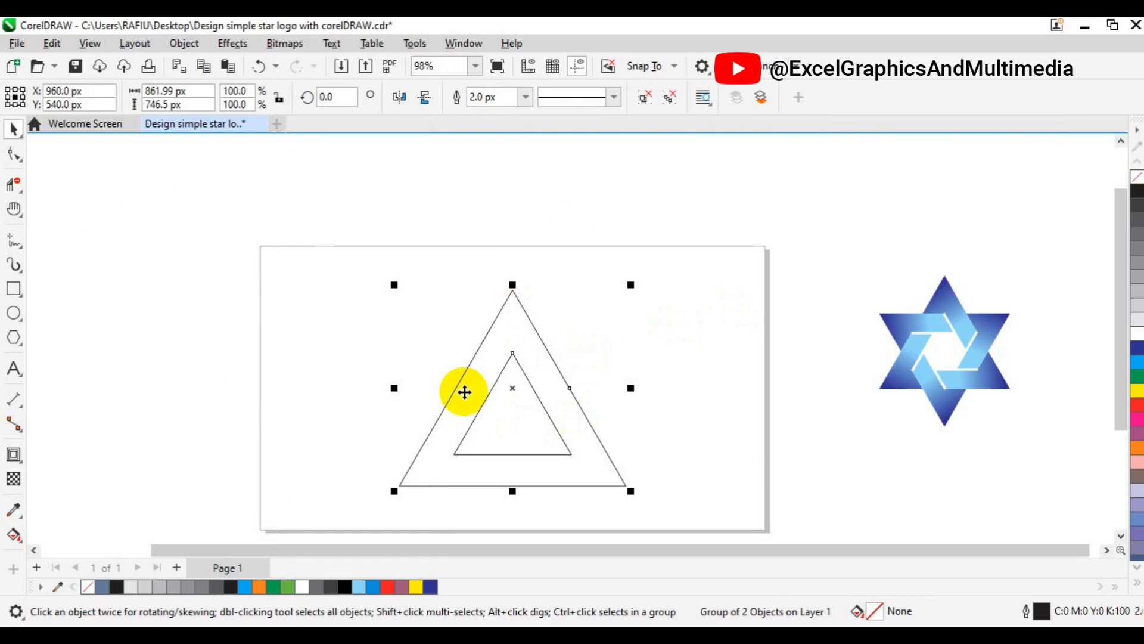
- Create a vertically mirrored copy of the triangle group and move it down to overlap the original as a six-pointed star
click(425, 100)
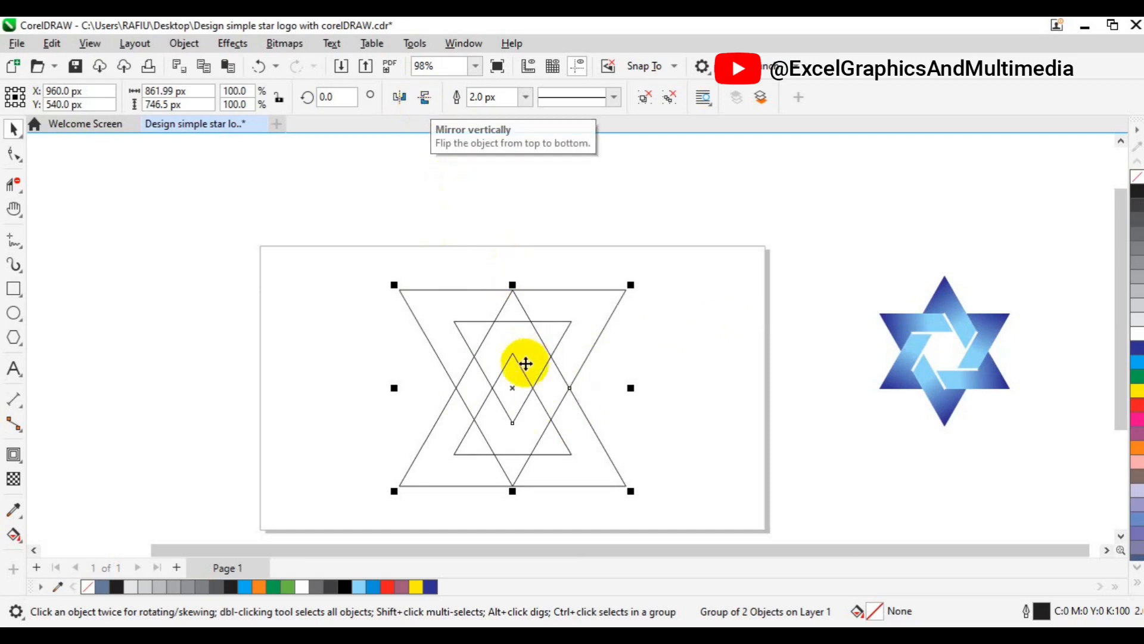
drag(514, 384, 514, 420)
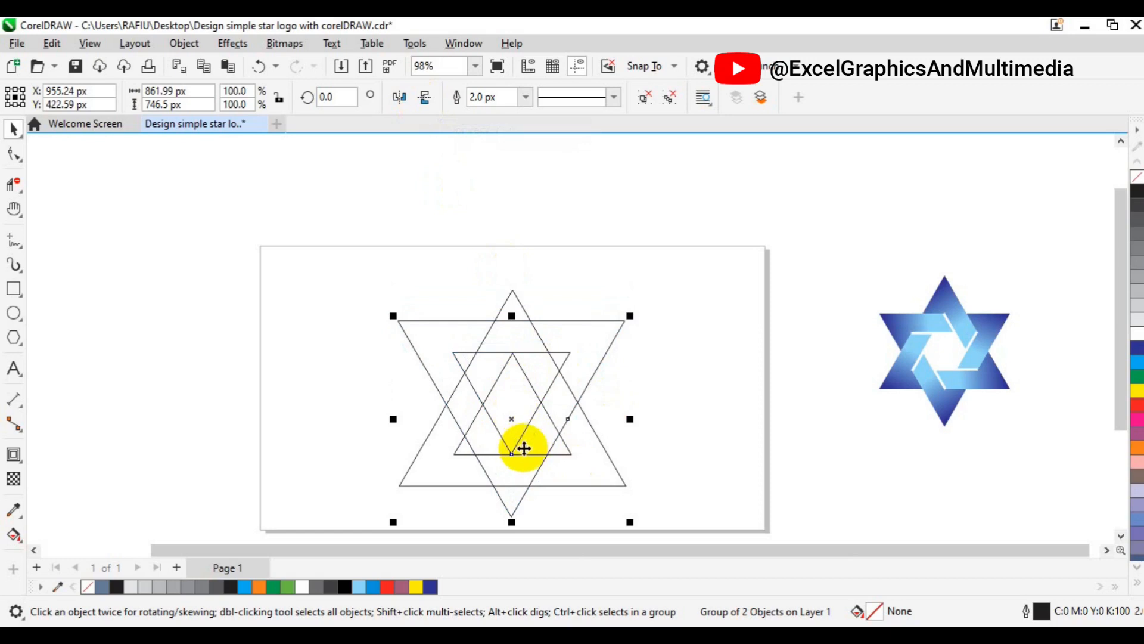
drag(512, 419, 512, 451)
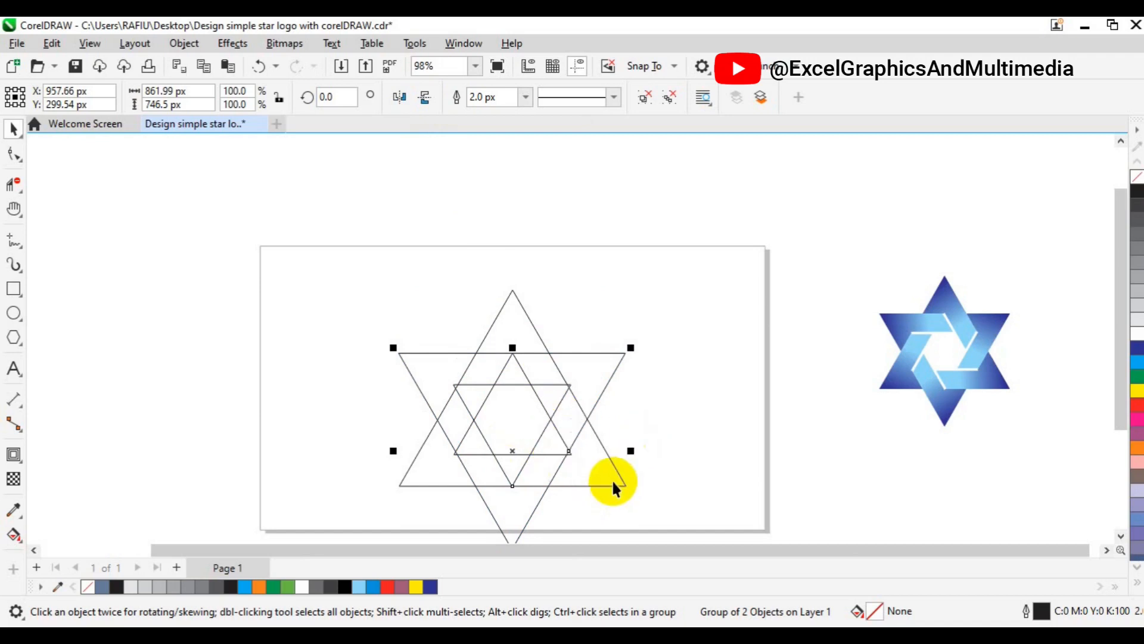
- Enlarge the upright triangle group proportionally from its centre to about 906 × 785 px
key(p)
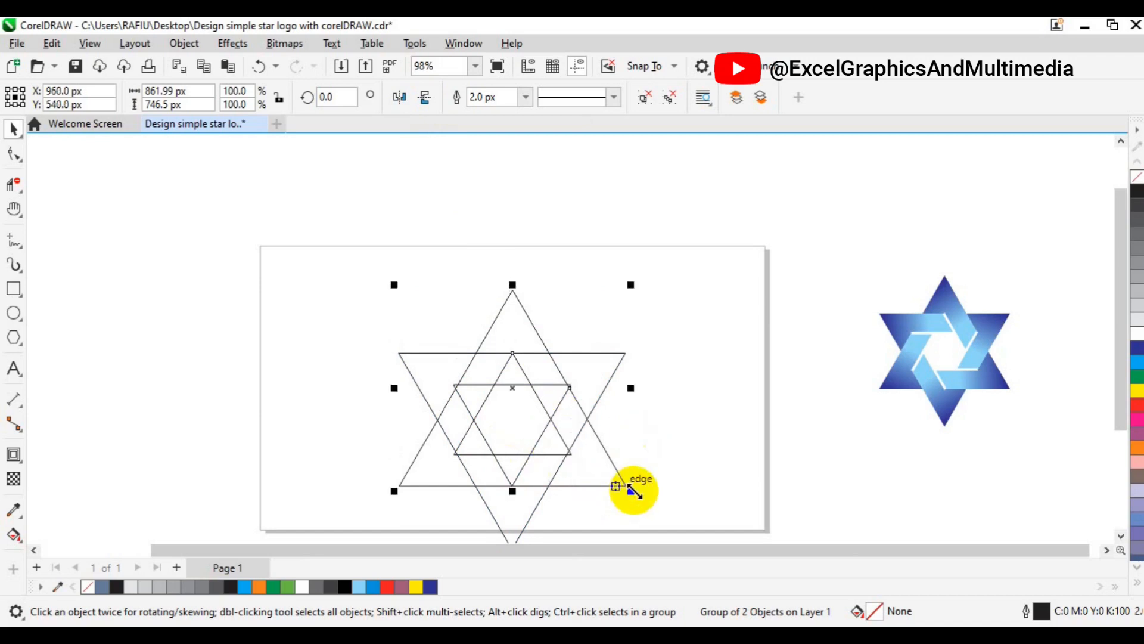
drag(634, 491, 641, 494)
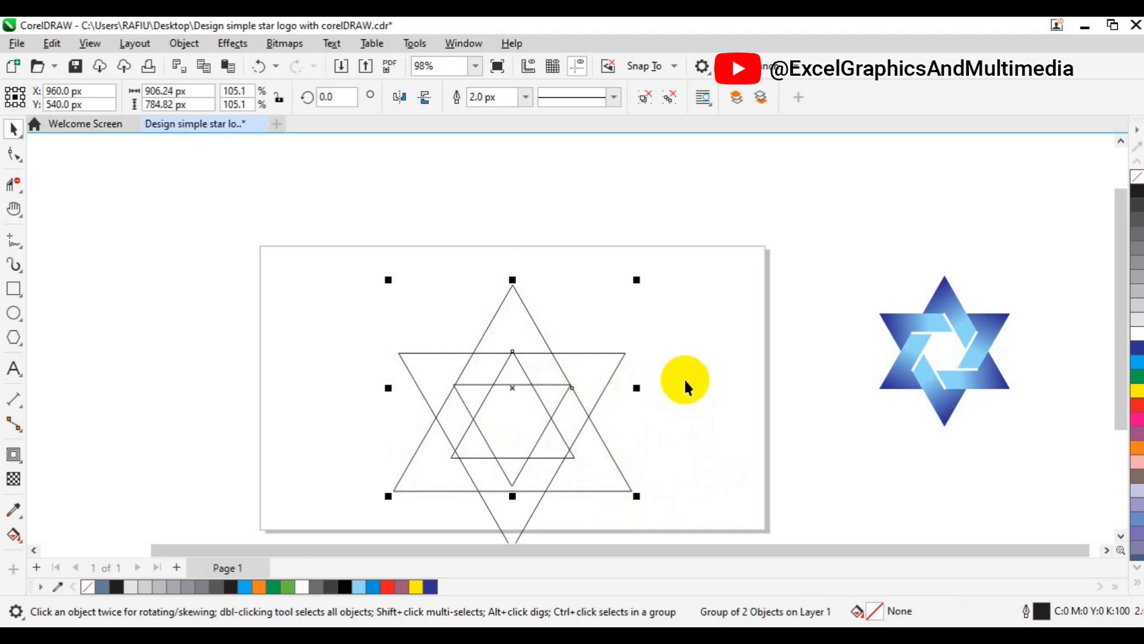
scroll(685, 378, up, 1)
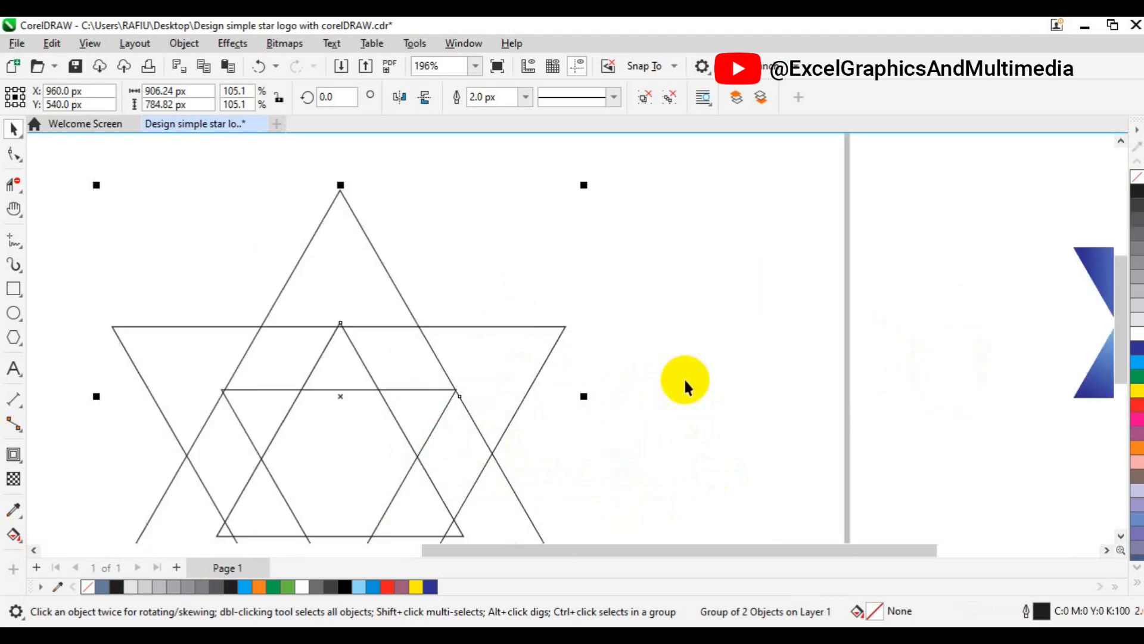
click(579, 417)
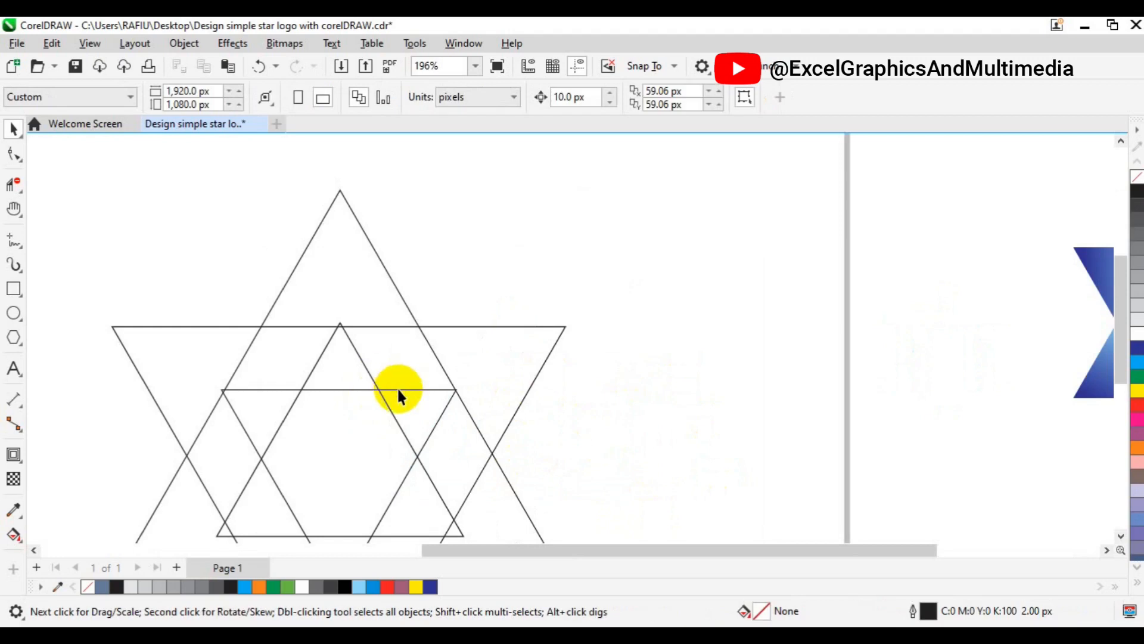
- Move the inverted triangle group slightly up and align its centre horizontally with the upright group
click(402, 390)
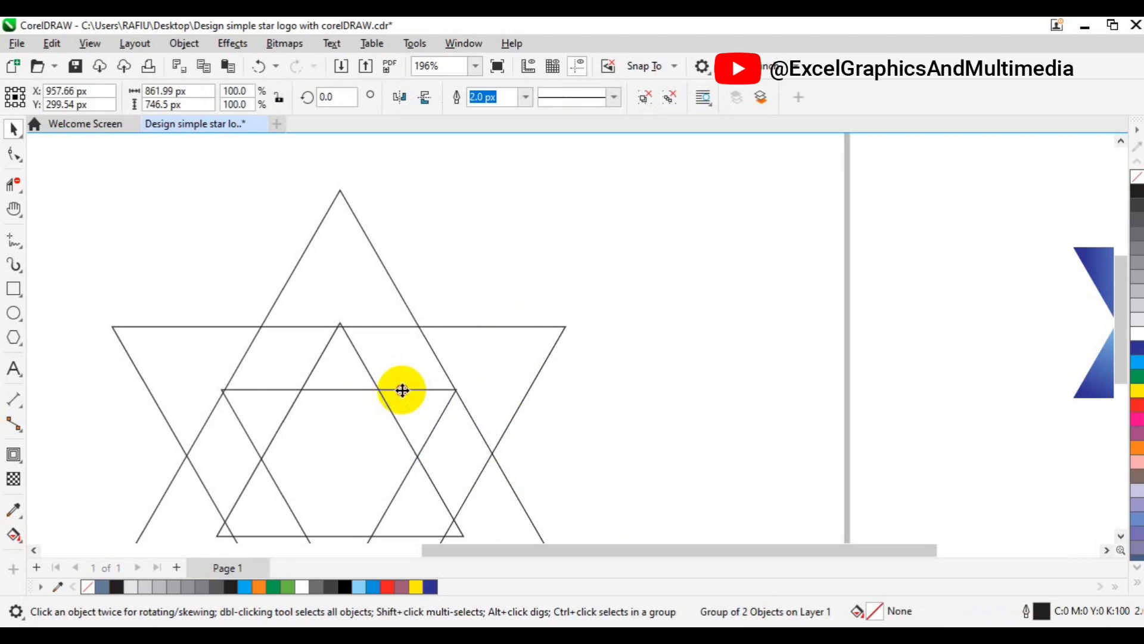
drag(402, 389, 402, 386)
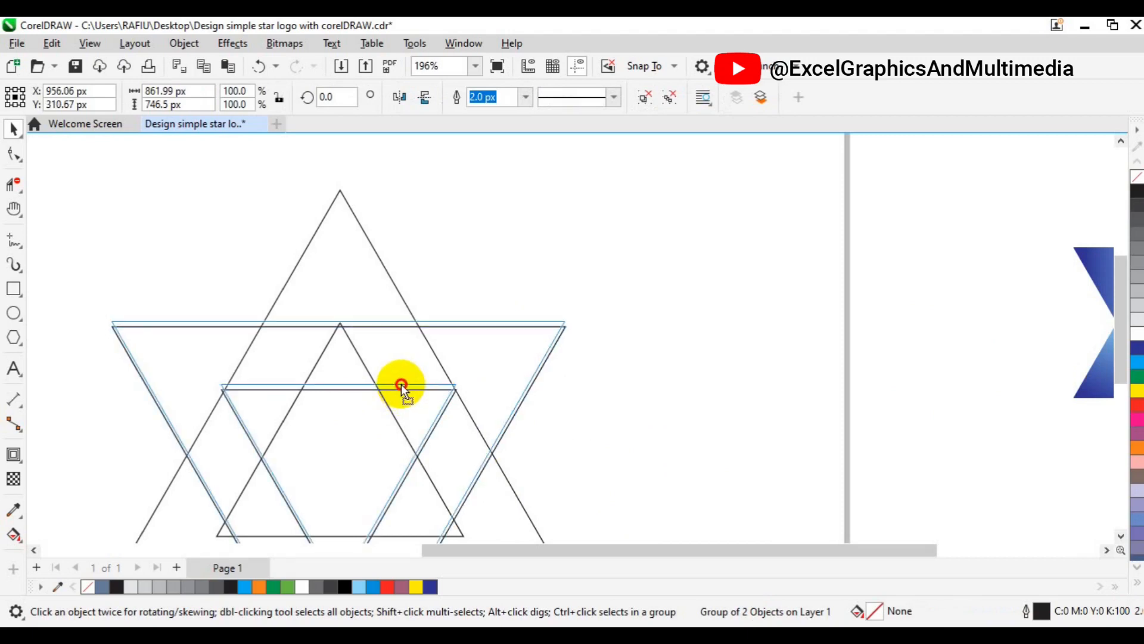
drag(403, 386, 401, 385)
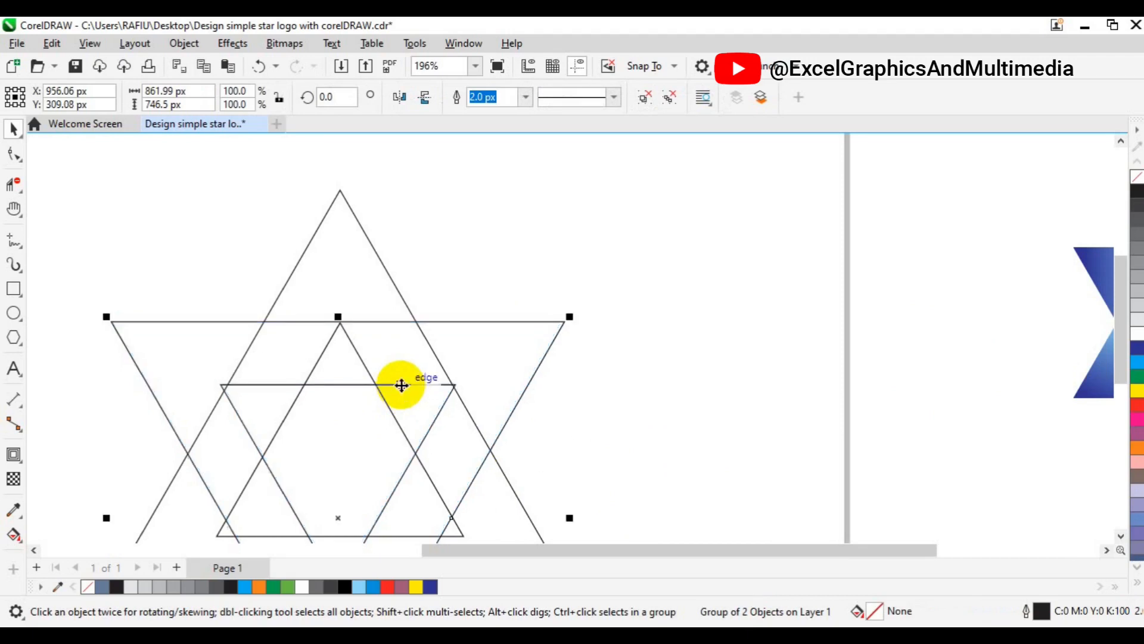
click(367, 290)
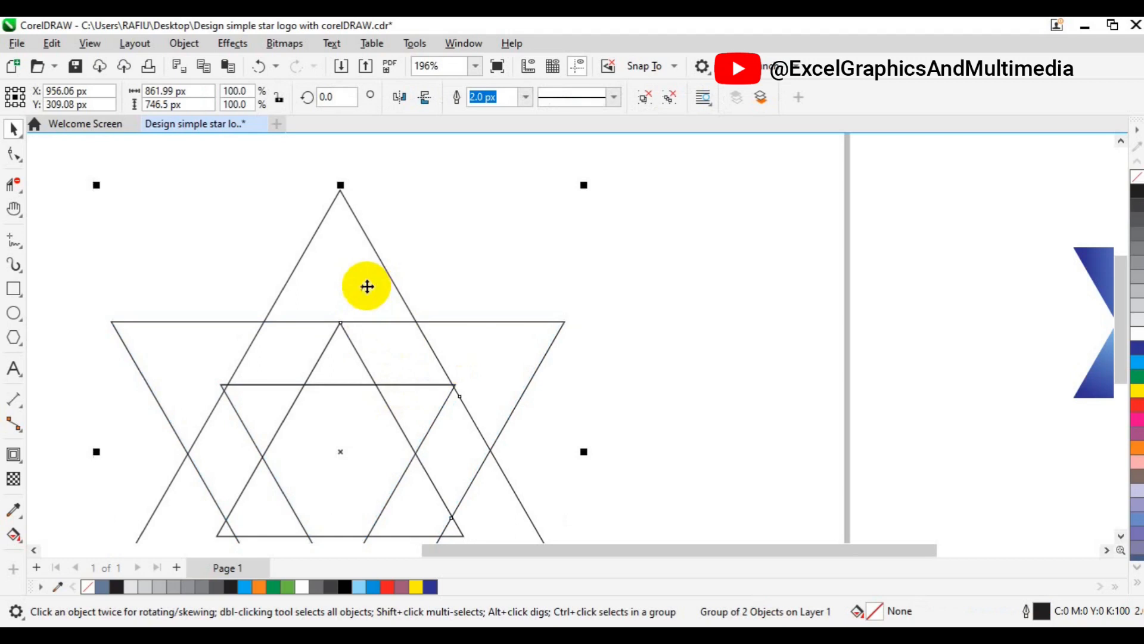
key(c)
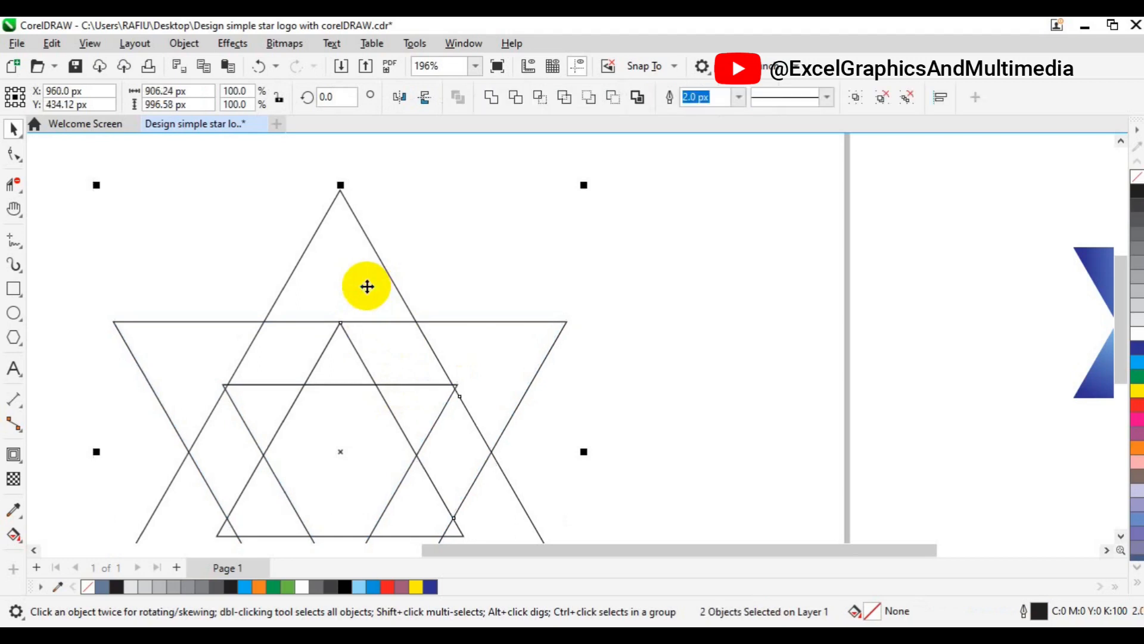
- Enlarge the upright triangle group from its centre to about 943 × 817 px
click(614, 238)
click(391, 281)
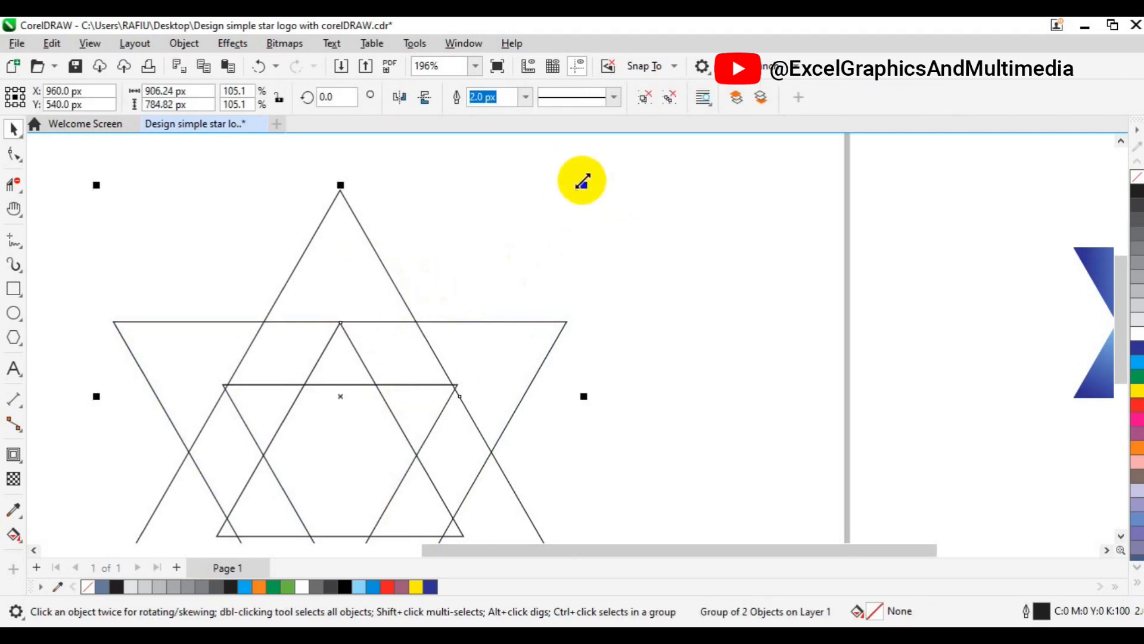
drag(583, 183, 594, 174)
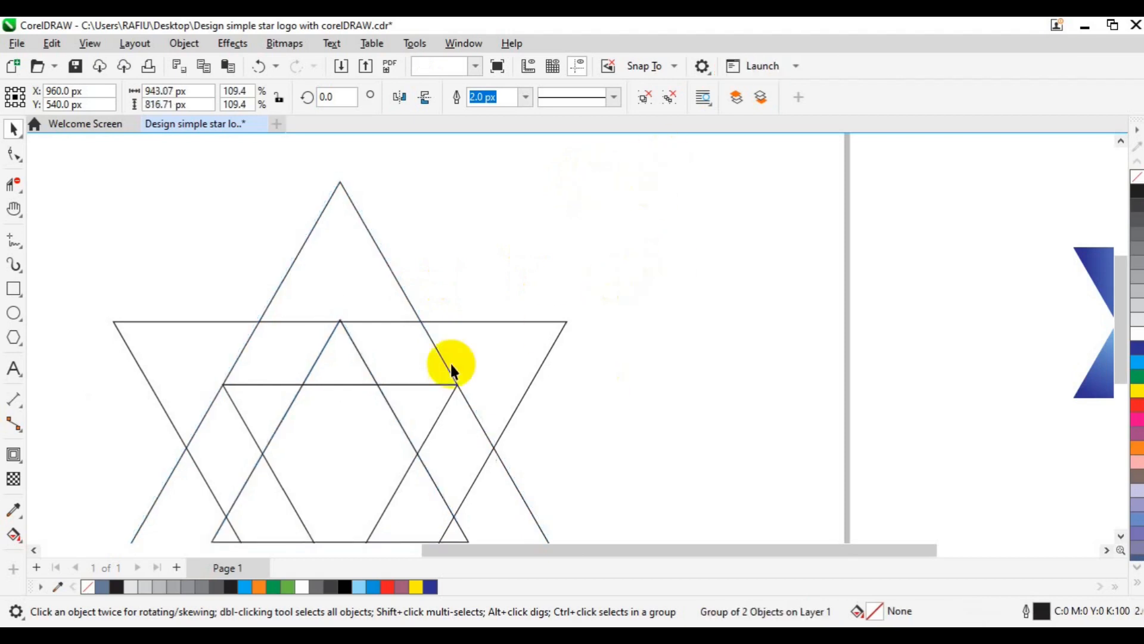
click(378, 437)
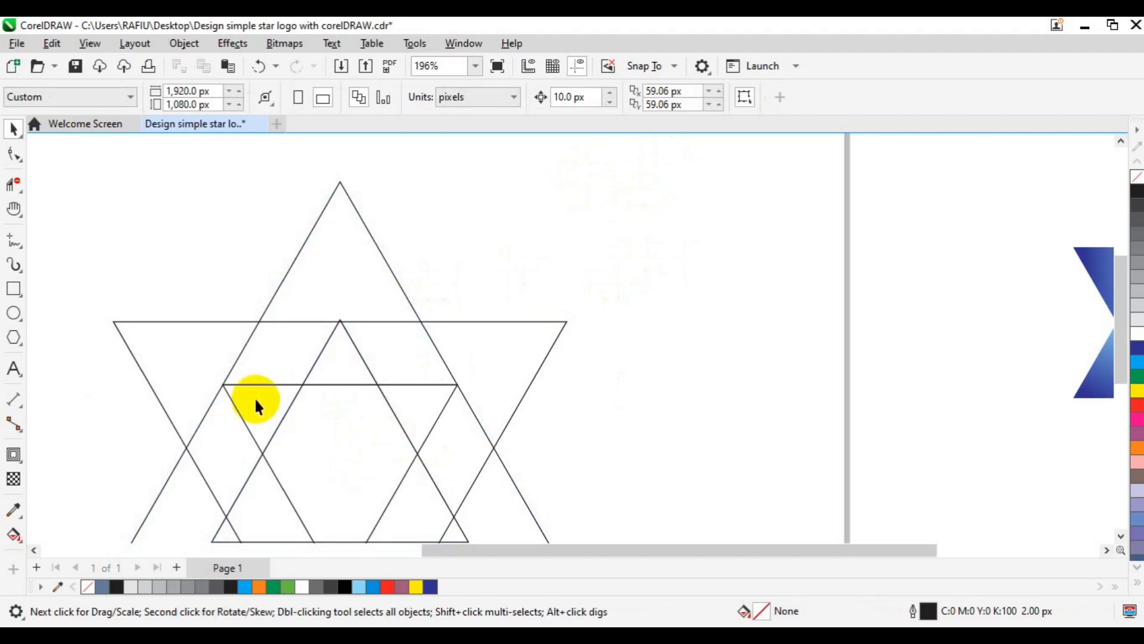
- Remove the two horizontal line segments crossing the upper right band of the upright triangle with Virtual Segment Delete
click(20, 189)
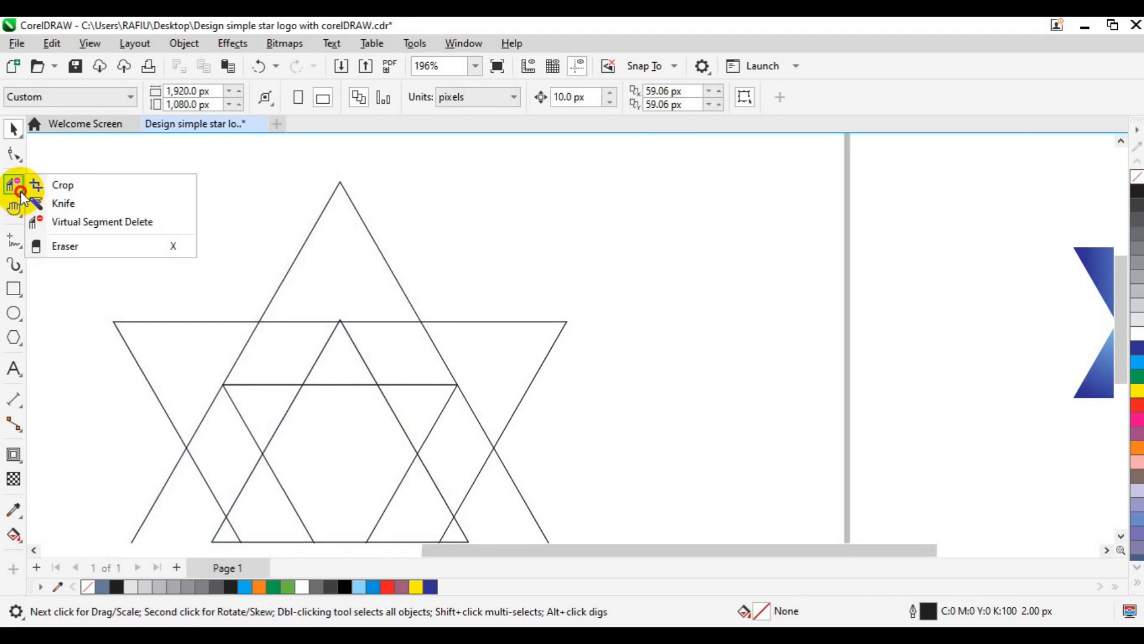
click(59, 223)
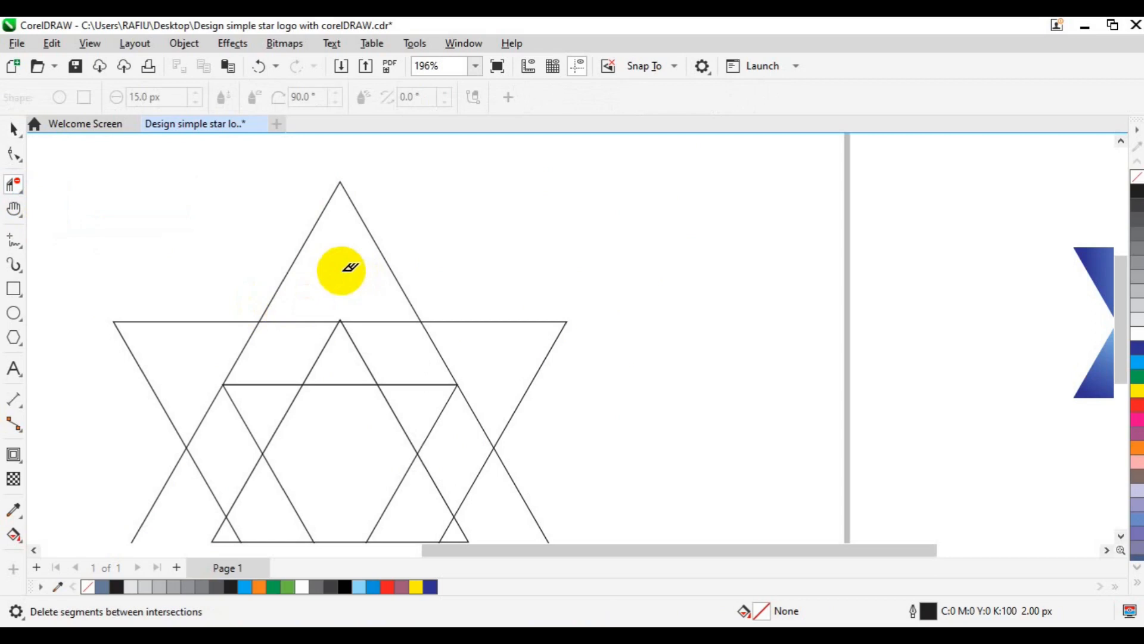
drag(341, 270, 417, 385)
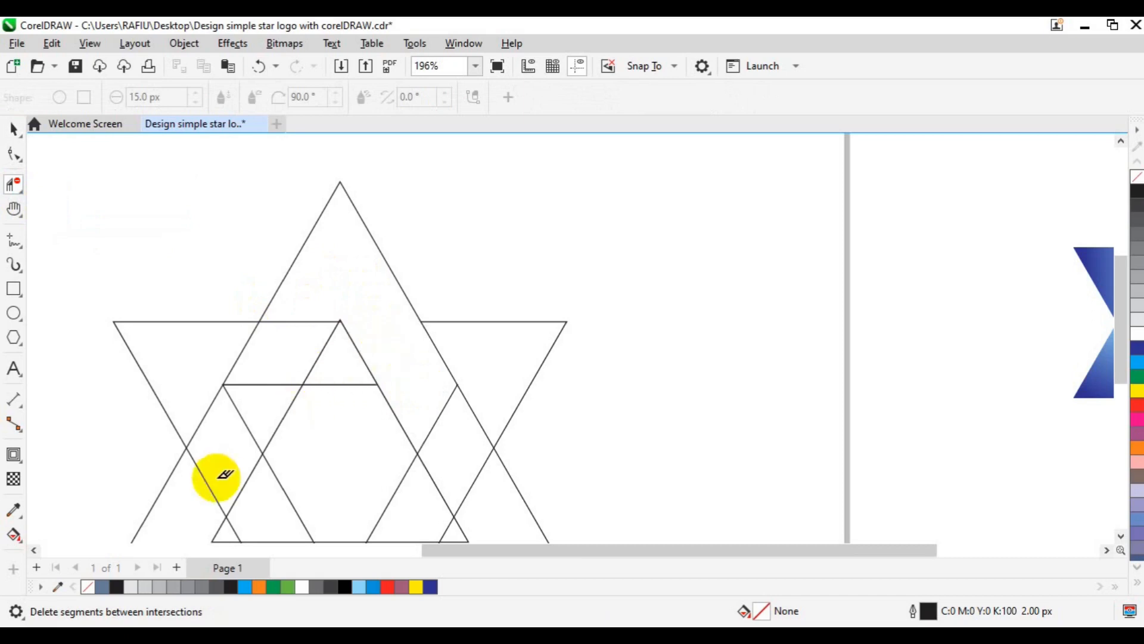
- Smart Fill the star's top point and its adjoining right band with blue-grey, and remove the new shape's outline
click(18, 548)
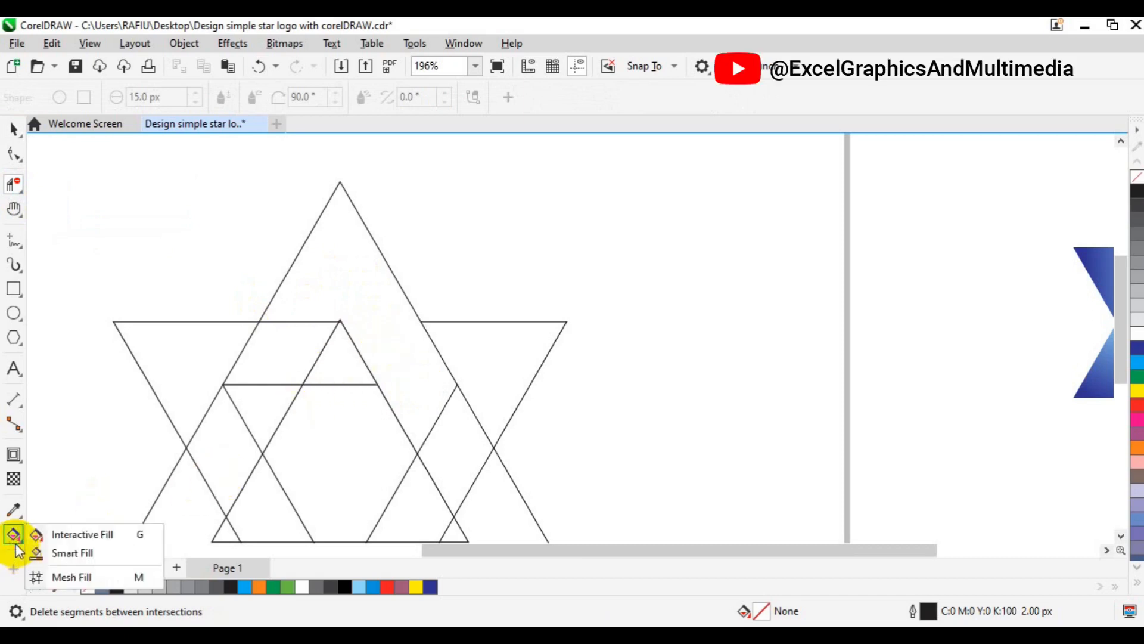
click(59, 554)
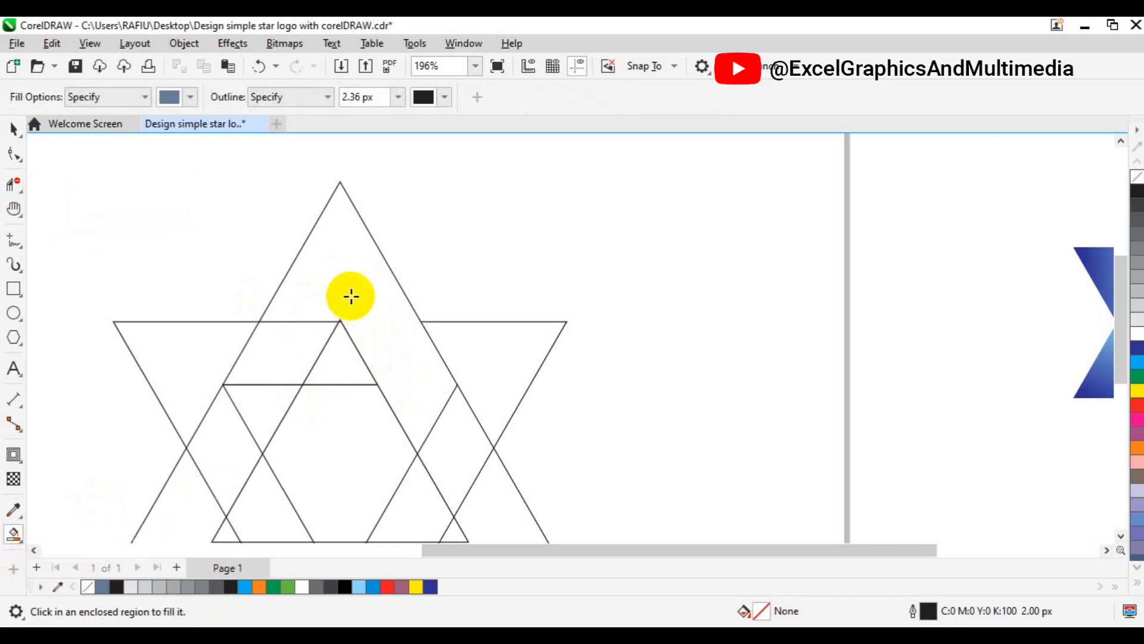
click(351, 296)
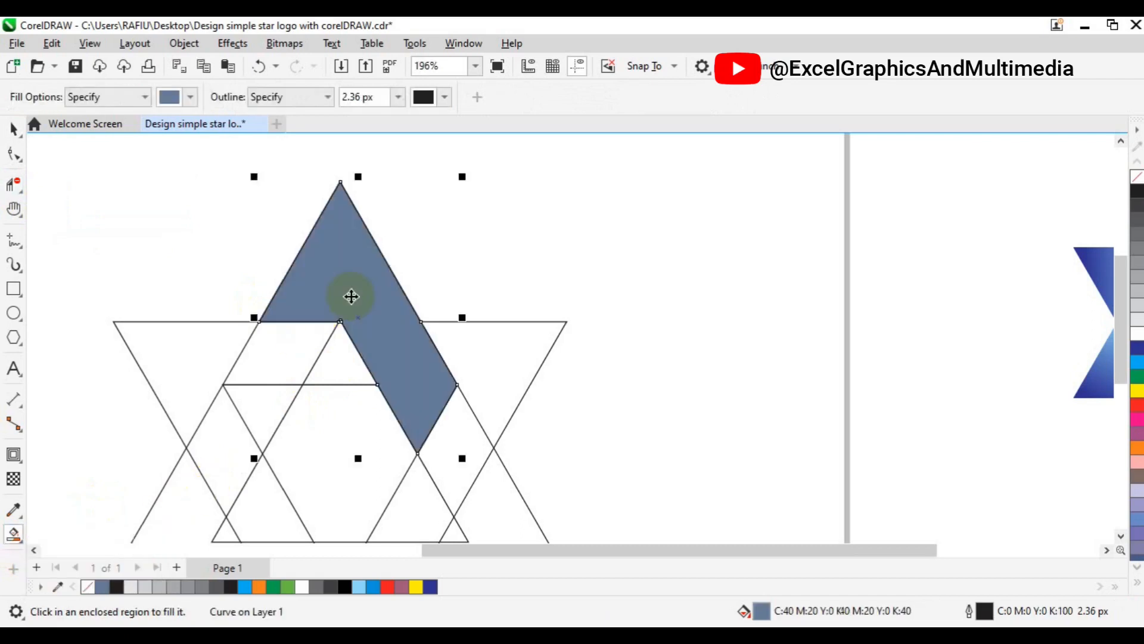
key(space)
right_click(88, 590)
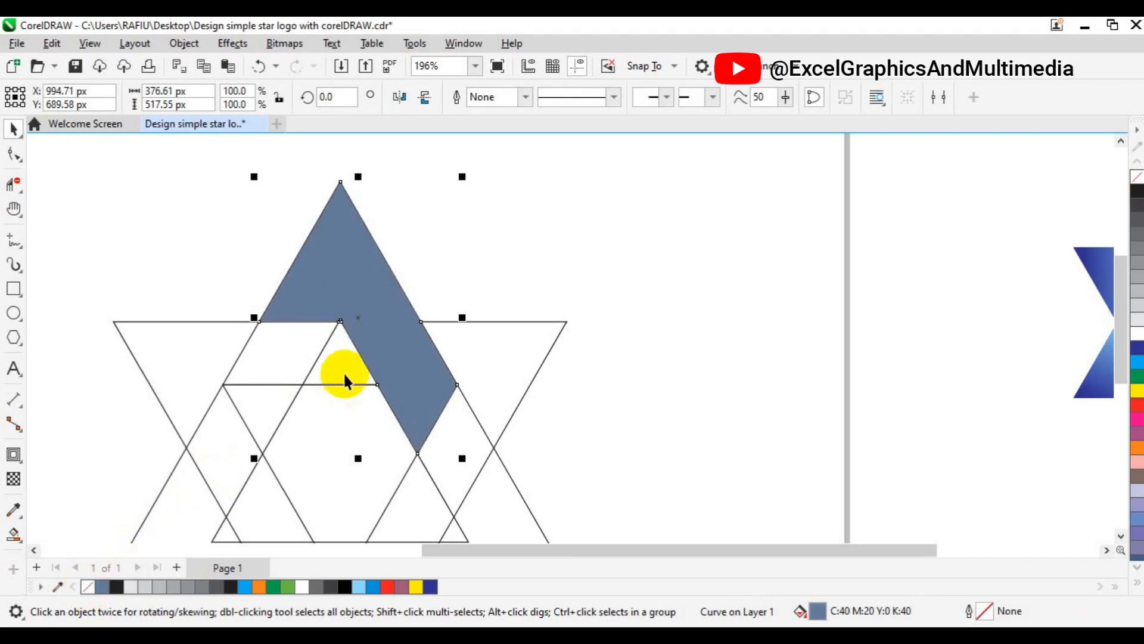
scroll(457, 348, down, 2)
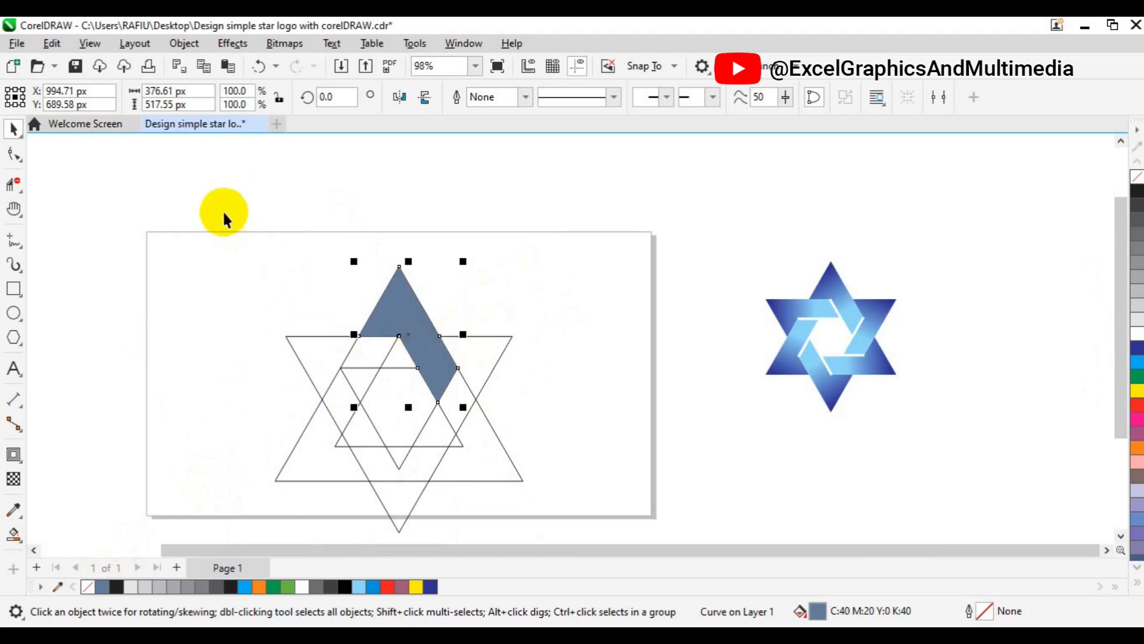
- Clear all the construction triangles from the page and paste back only the blue-grey filled shape
mouse_move(224, 213)
mouse_down()
mouse_move(298, 265)
mouse_move(574, 549)
mouse_move(570, 487)
mouse_up()
key(Delete)
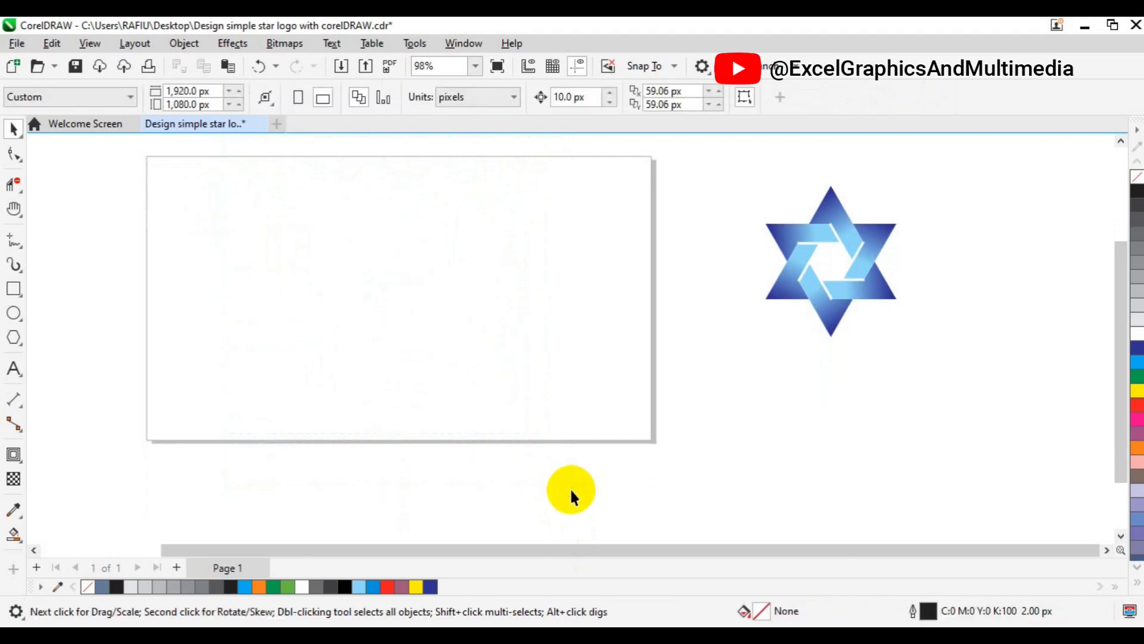
key(ctrl+v)
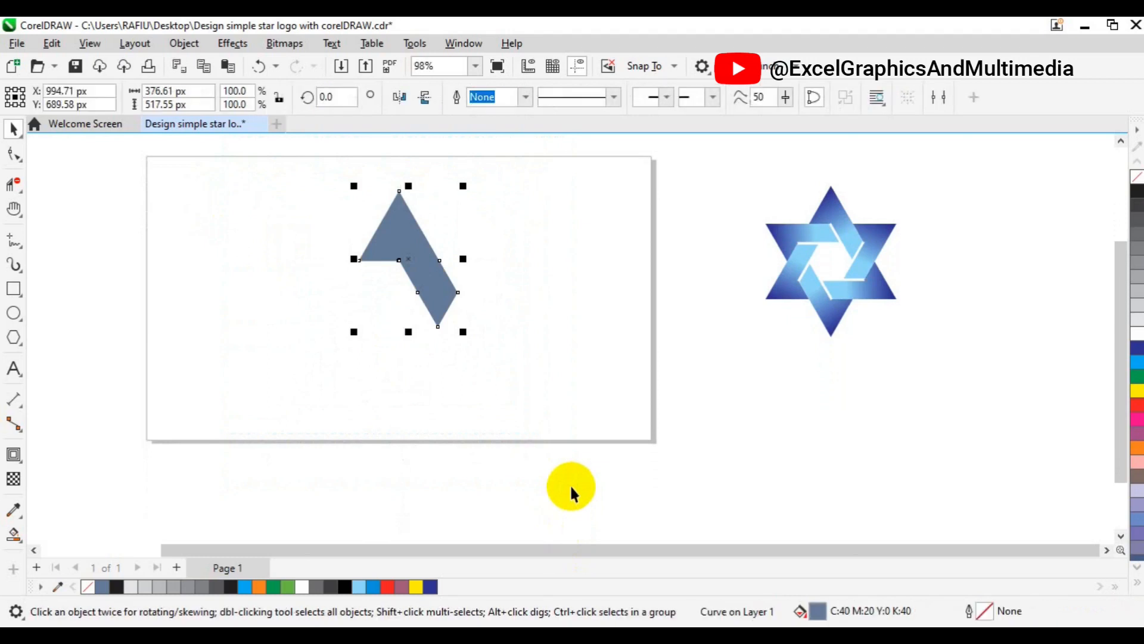
- Apply a linear fountain fill with Interactive Fill, running from the shape's peak down to the lower end of its band
click(16, 545)
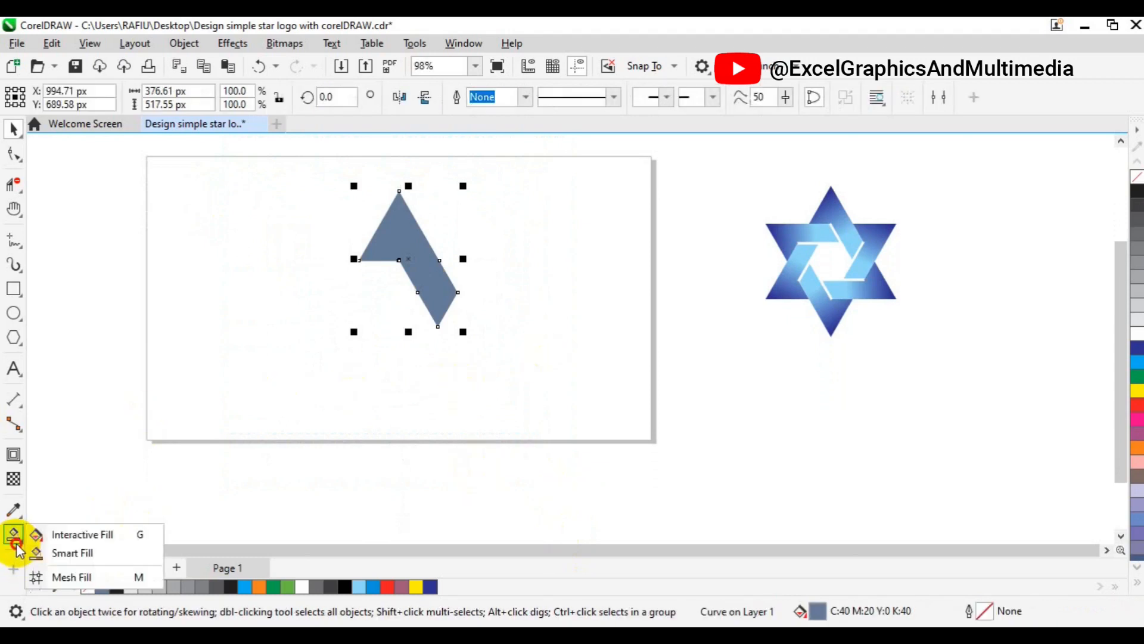
click(71, 536)
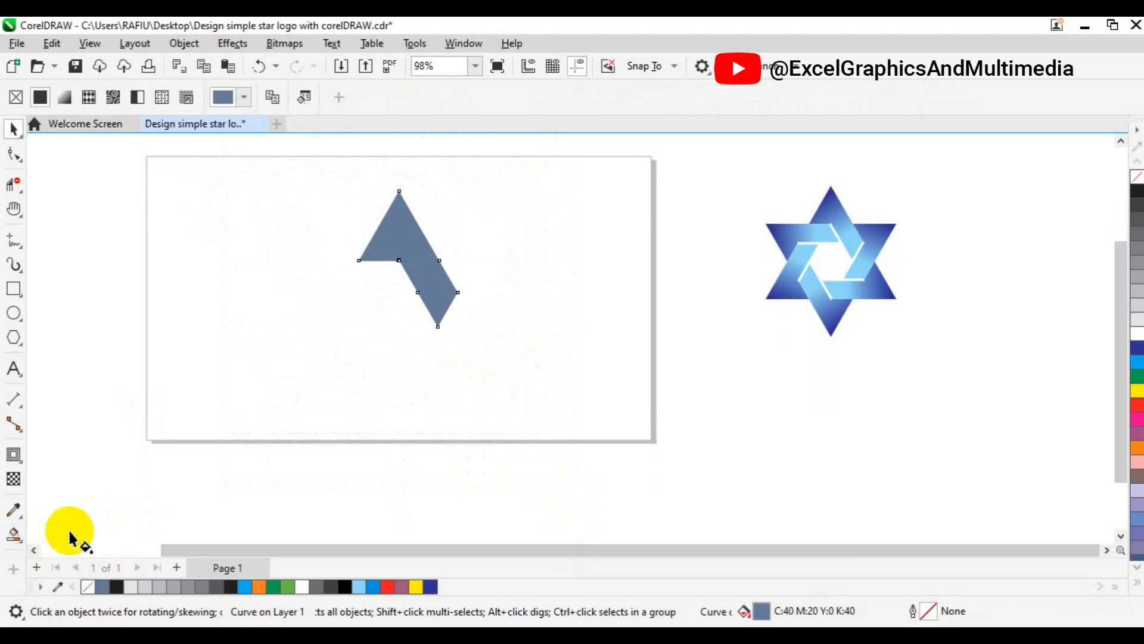
click(66, 99)
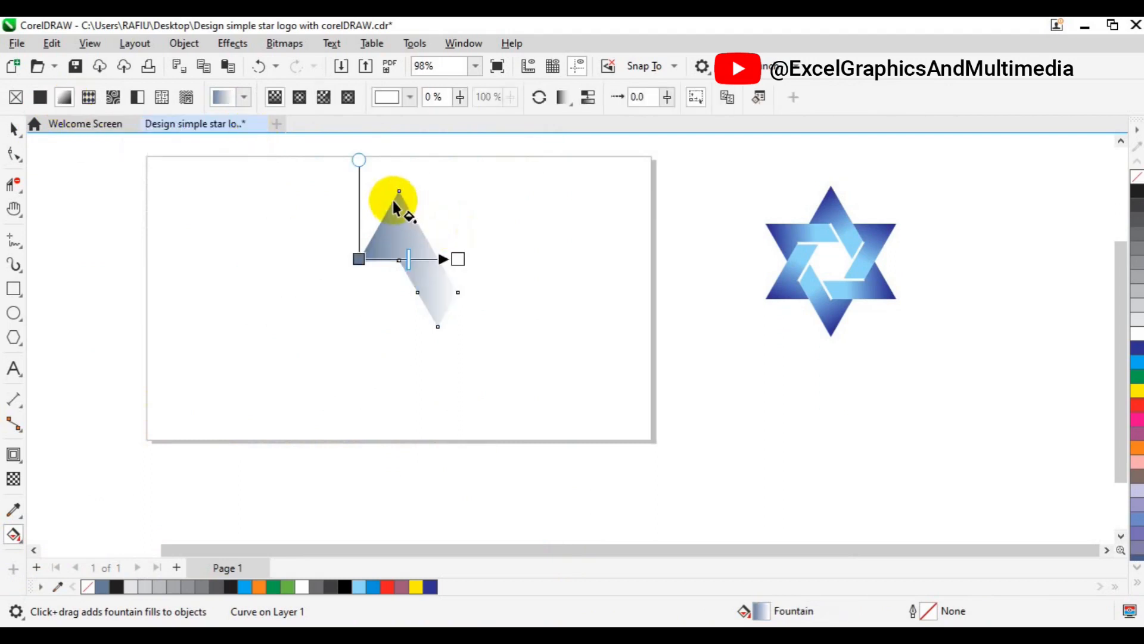
drag(391, 200, 447, 285)
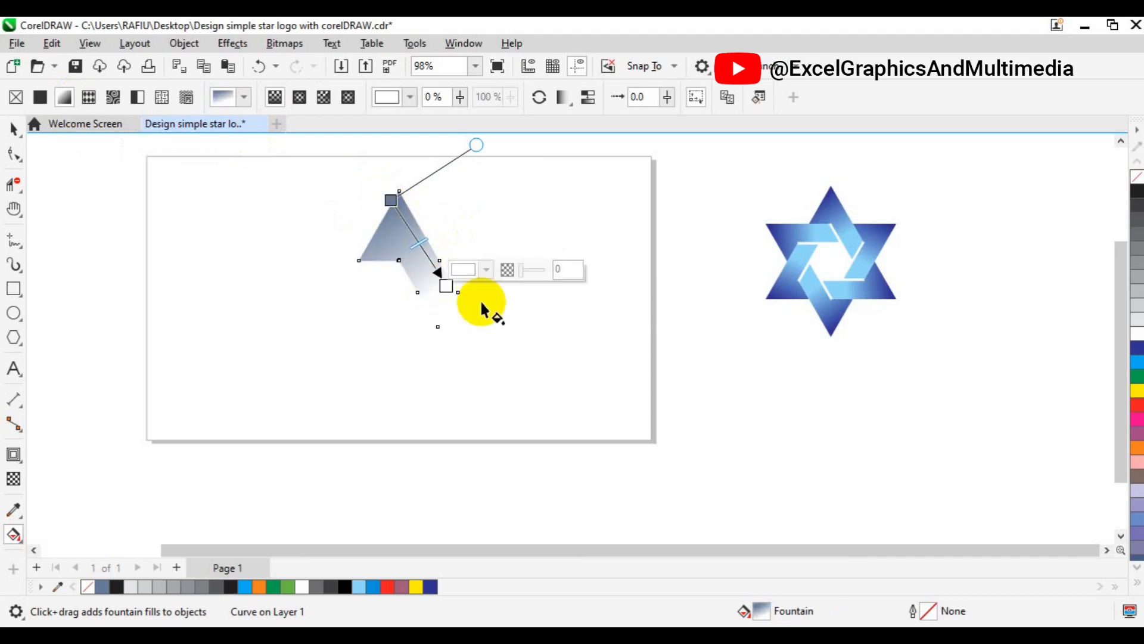
- Set the gradient's lower end to light blue and its start at the peak to dark blue from the CMYK palette
click(487, 272)
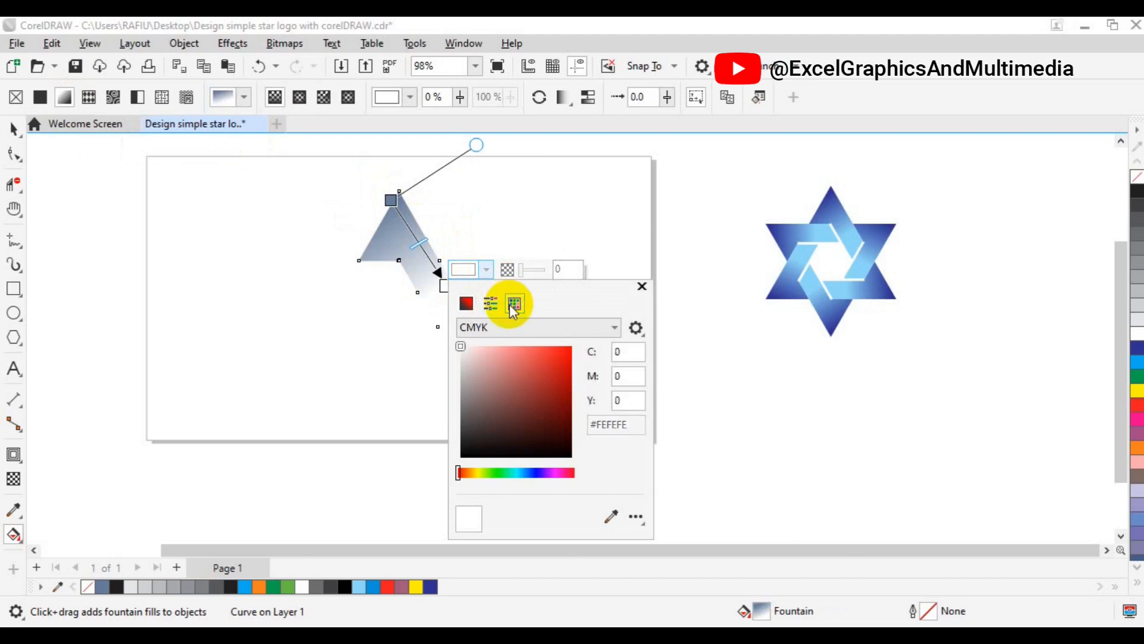
click(514, 305)
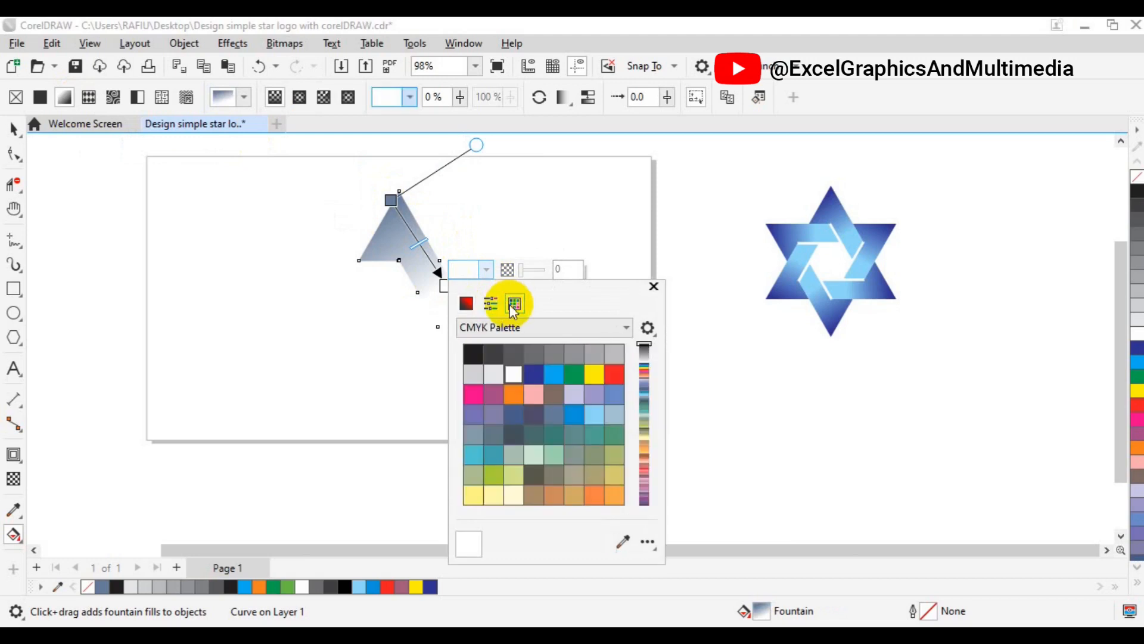
click(594, 417)
click(390, 201)
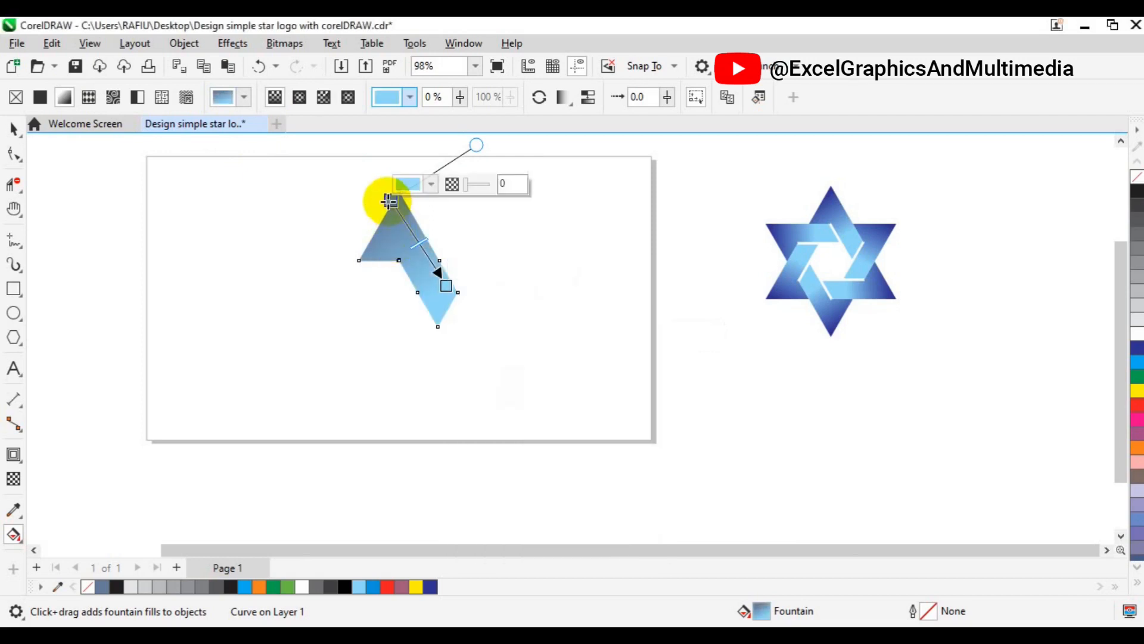
click(431, 186)
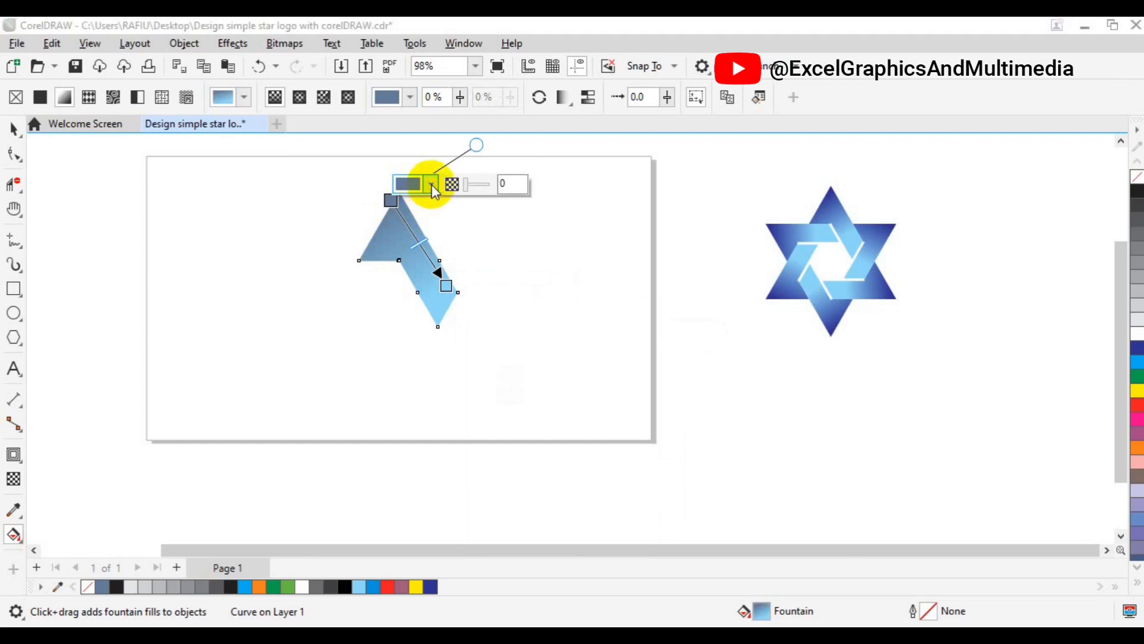
click(410, 218)
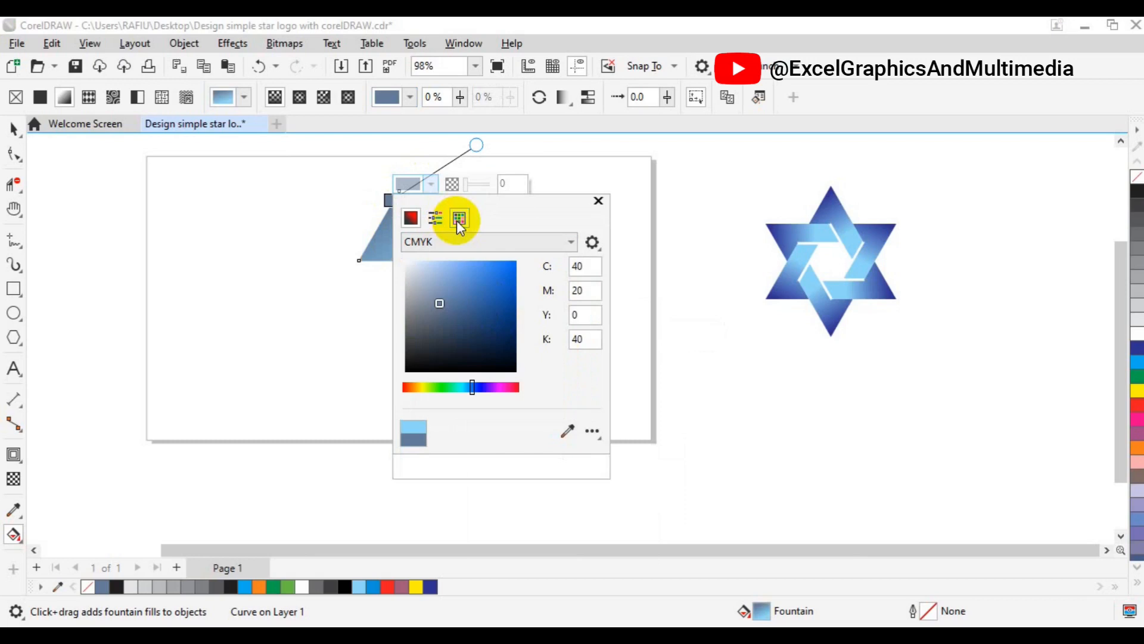
click(459, 219)
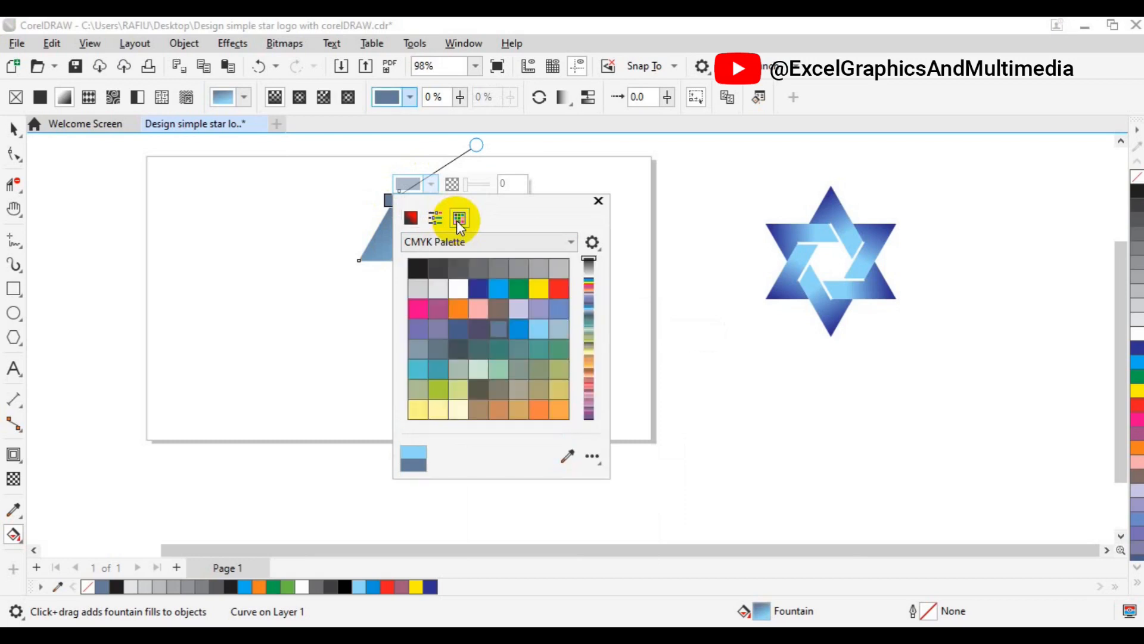
click(480, 290)
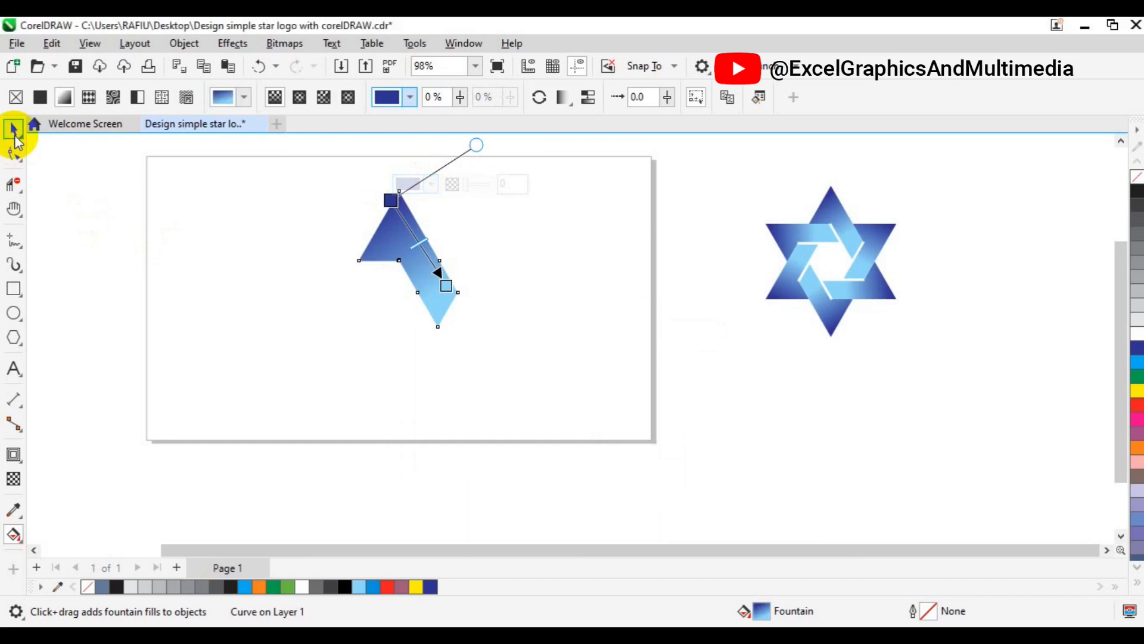
click(15, 131)
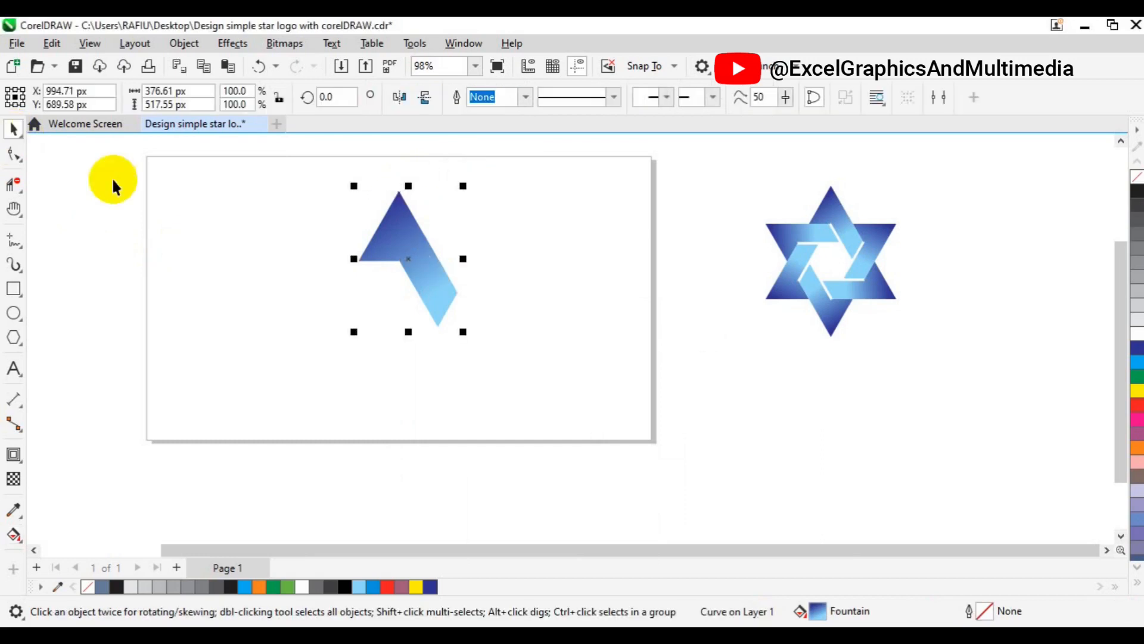
- Add a page-sized rectangle of 1,920 × 1,080 px behind the gradient shape
click(410, 257)
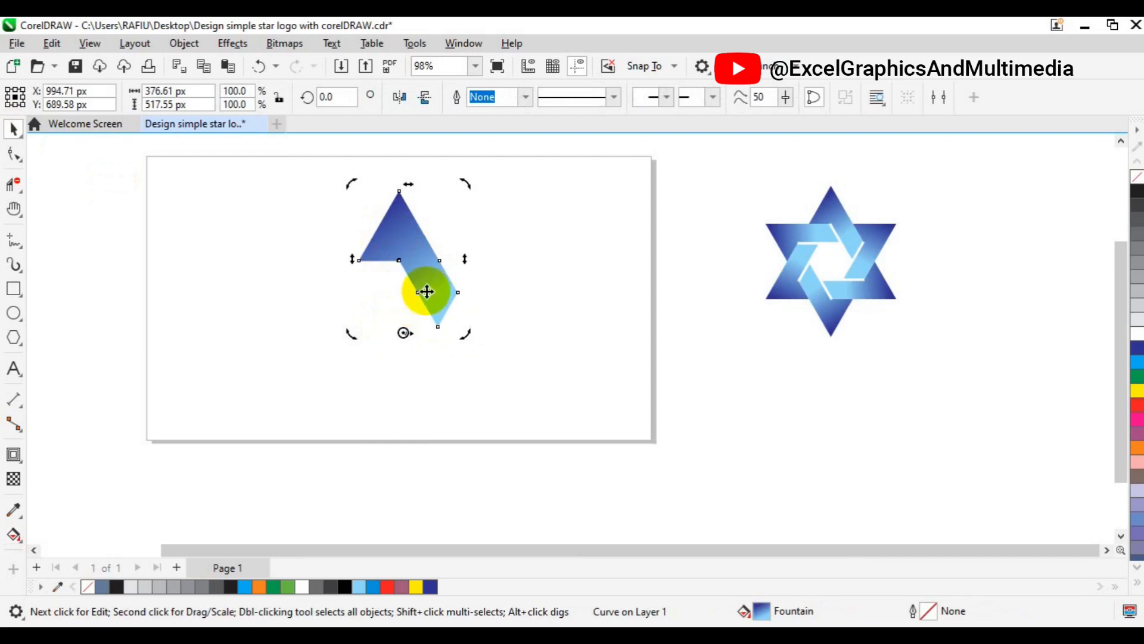
double_click(14, 290)
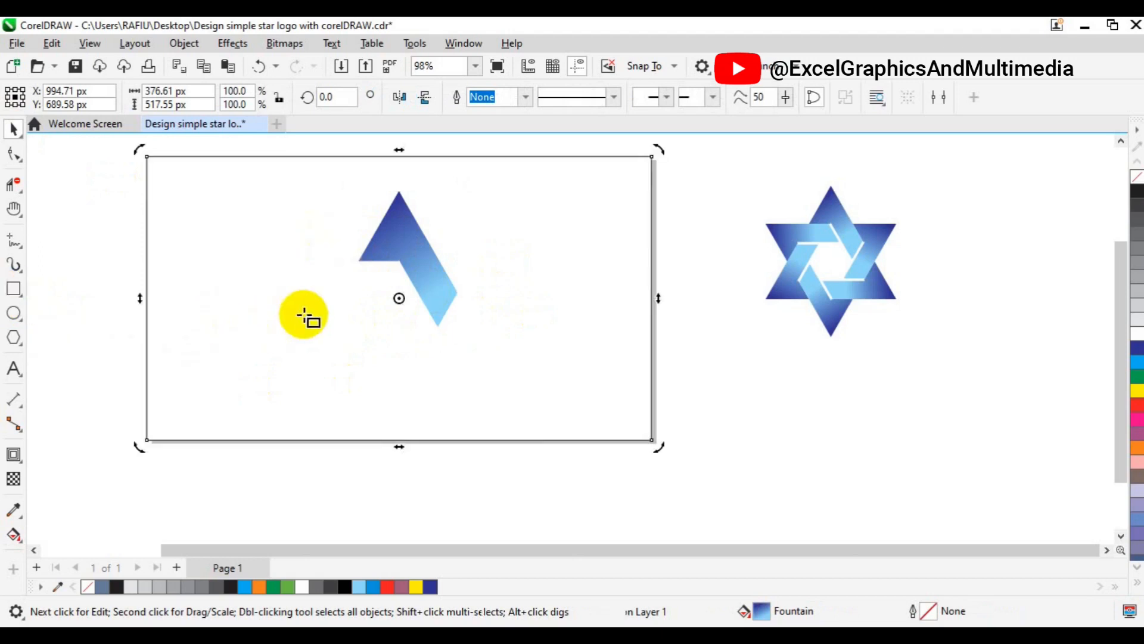
key(space)
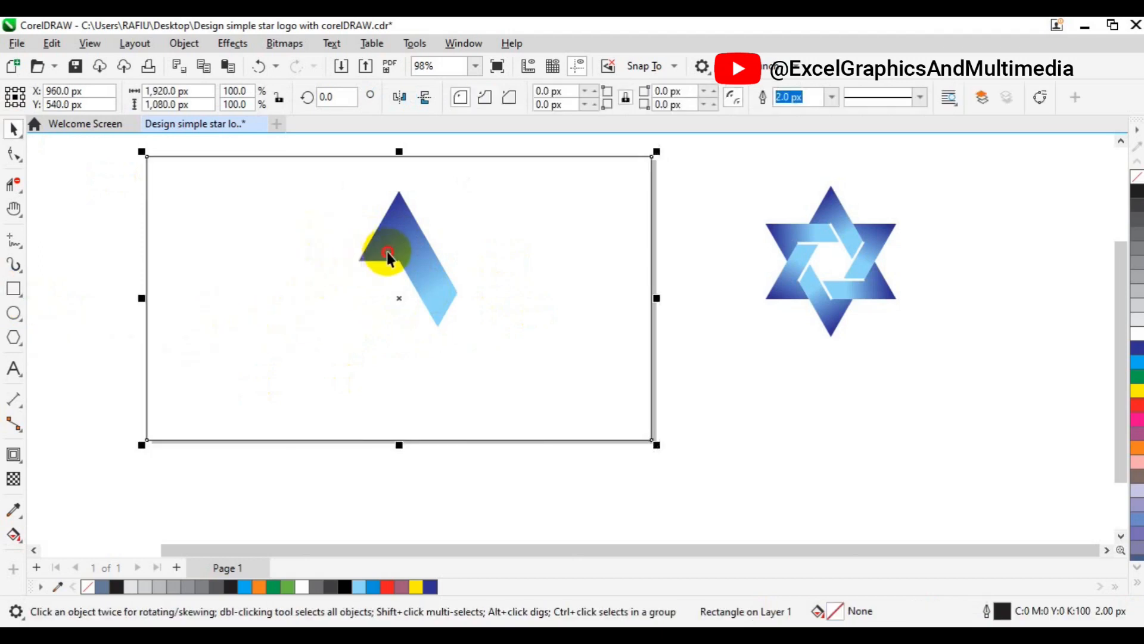
- Move the gradient shape's rotation centre below its inner corner, to about X 945 px, Y 409 px
click(385, 251)
click(387, 257)
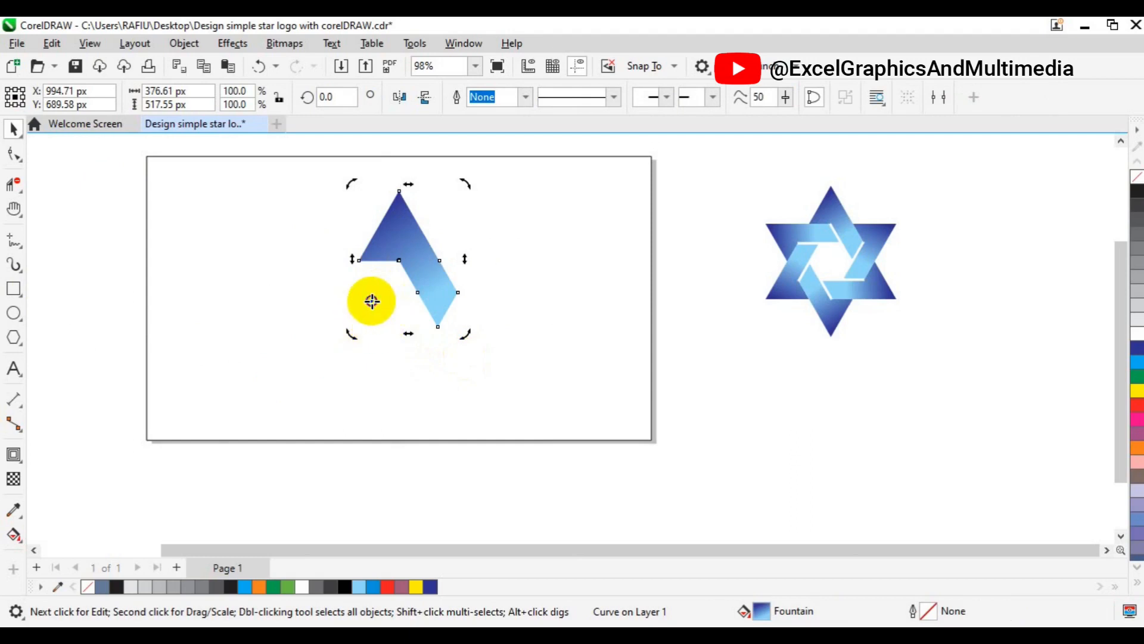
drag(371, 301, 395, 335)
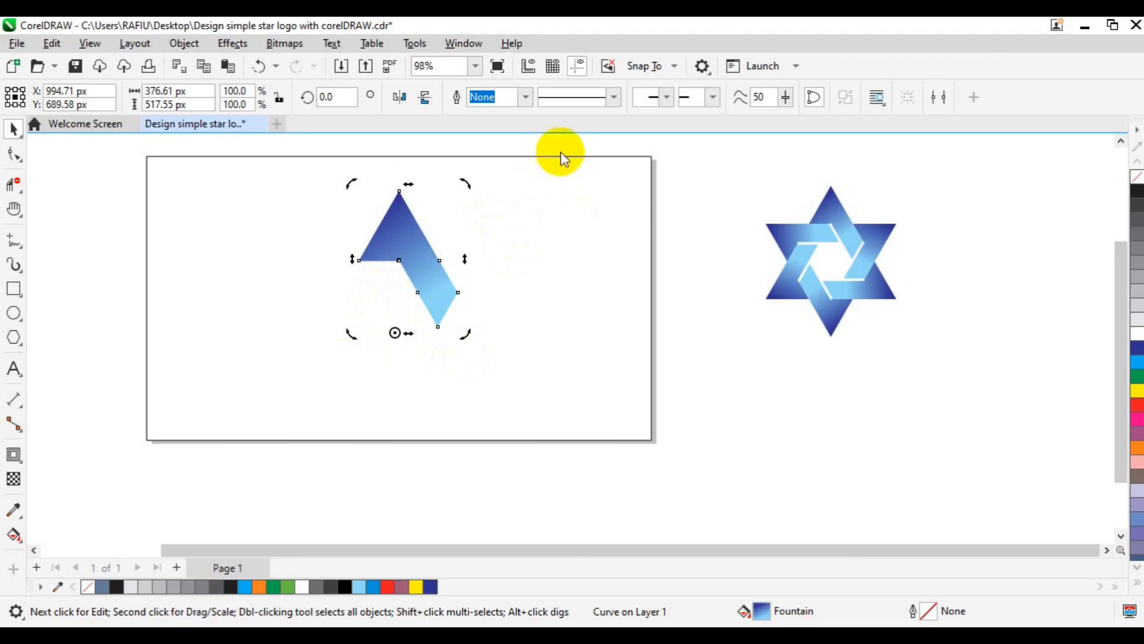
- Rotate the gradient shape with Transform at a 60° angle and 6 copies to form the six-pointed star
click(462, 48)
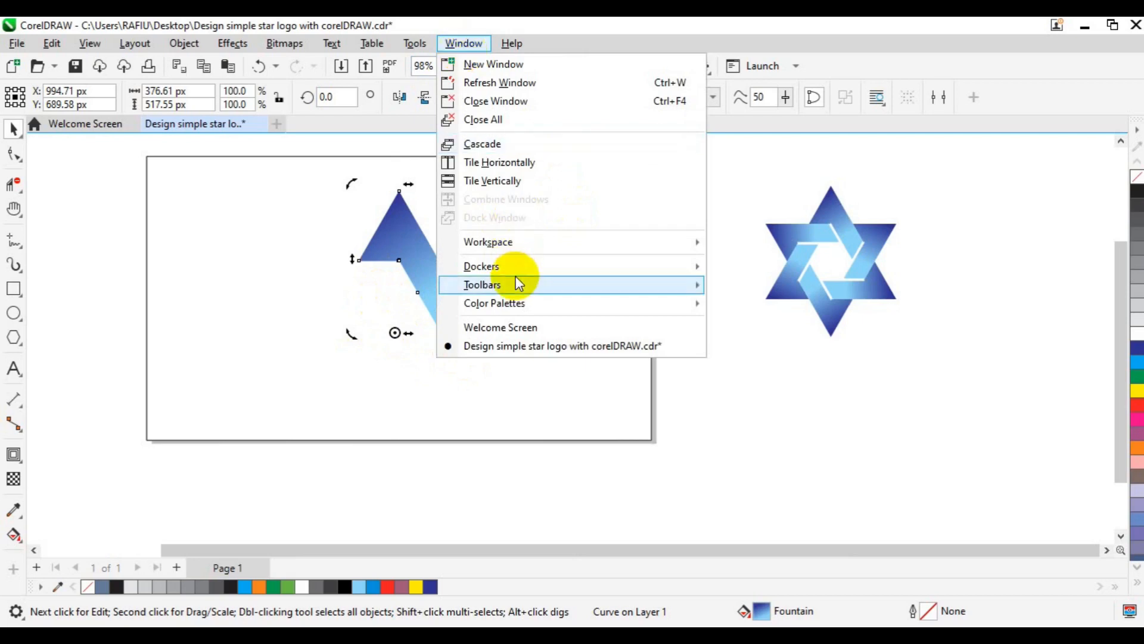
mouse_move(516, 269)
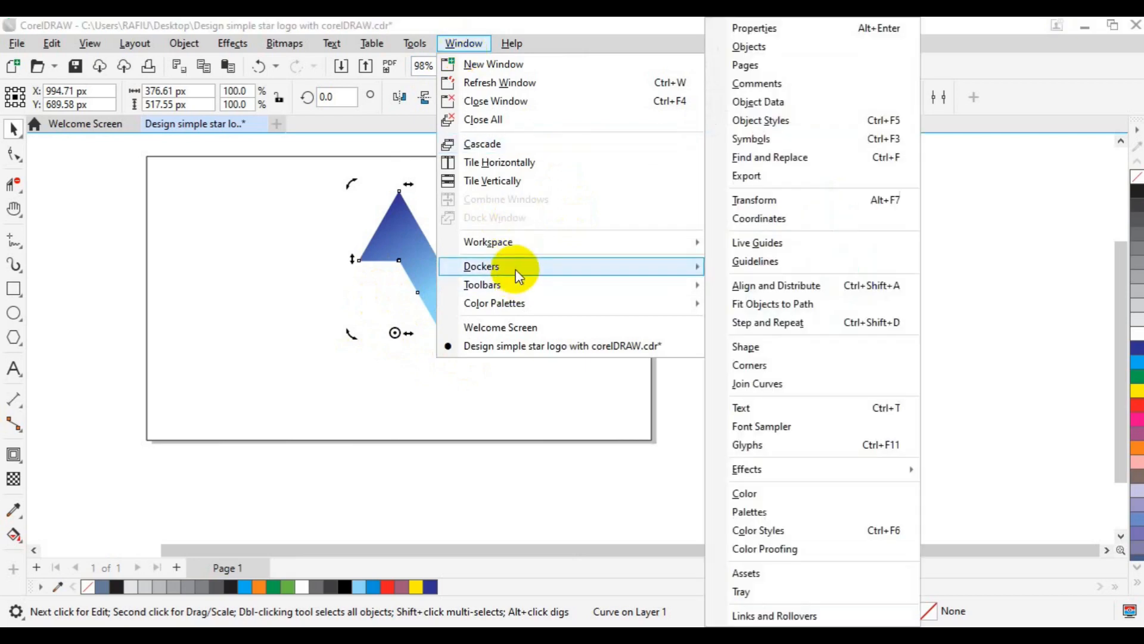
click(750, 206)
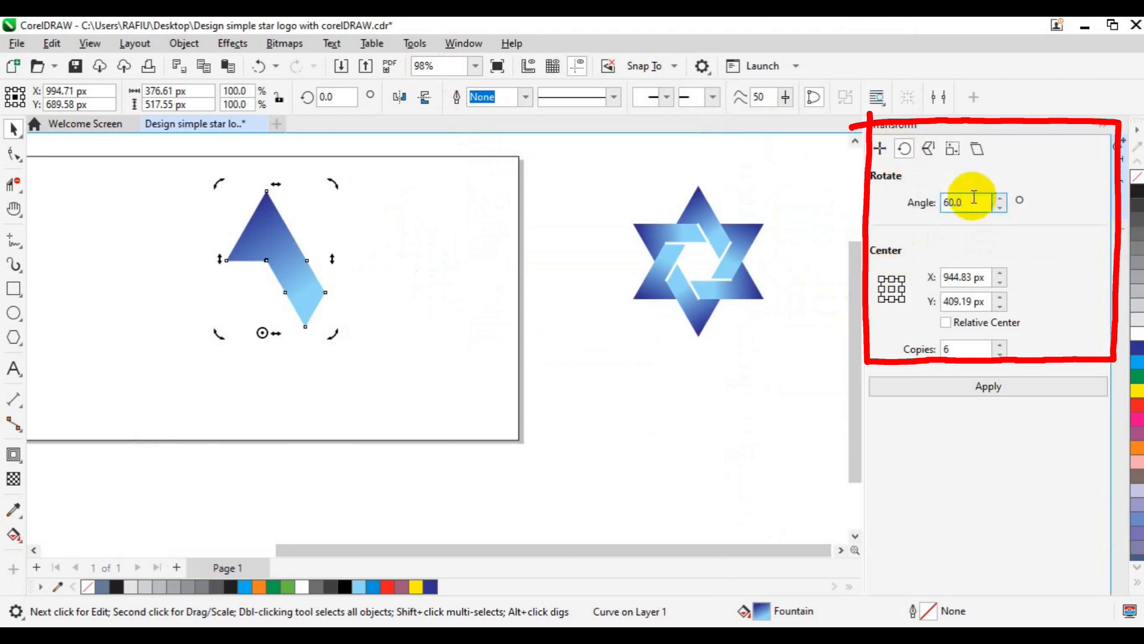
drag(974, 196, 936, 200)
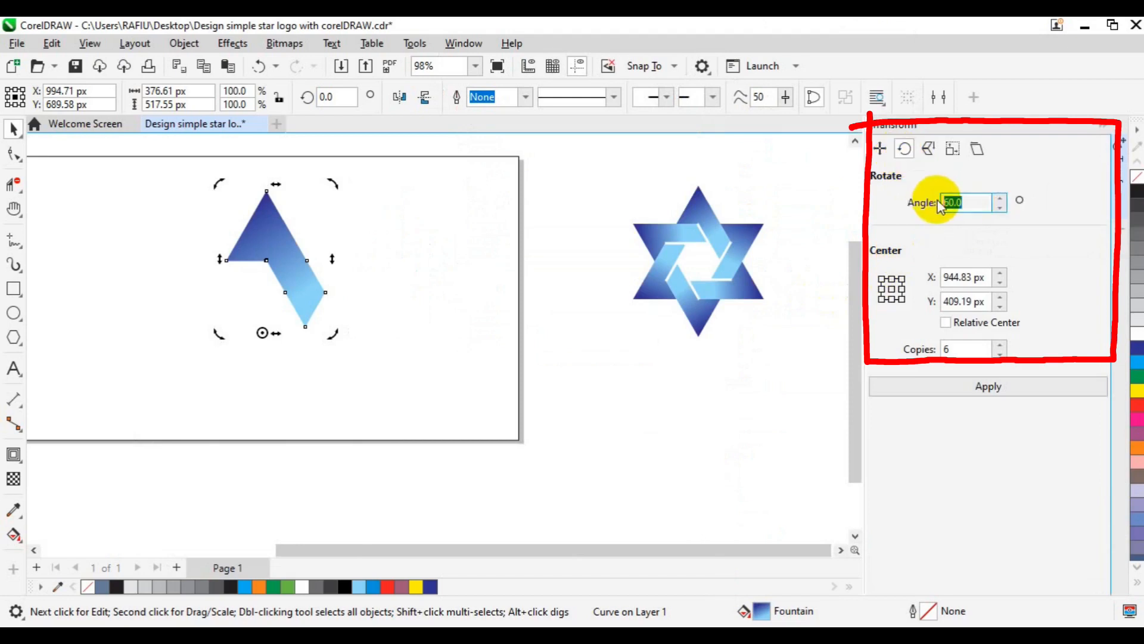
drag(978, 350, 939, 351)
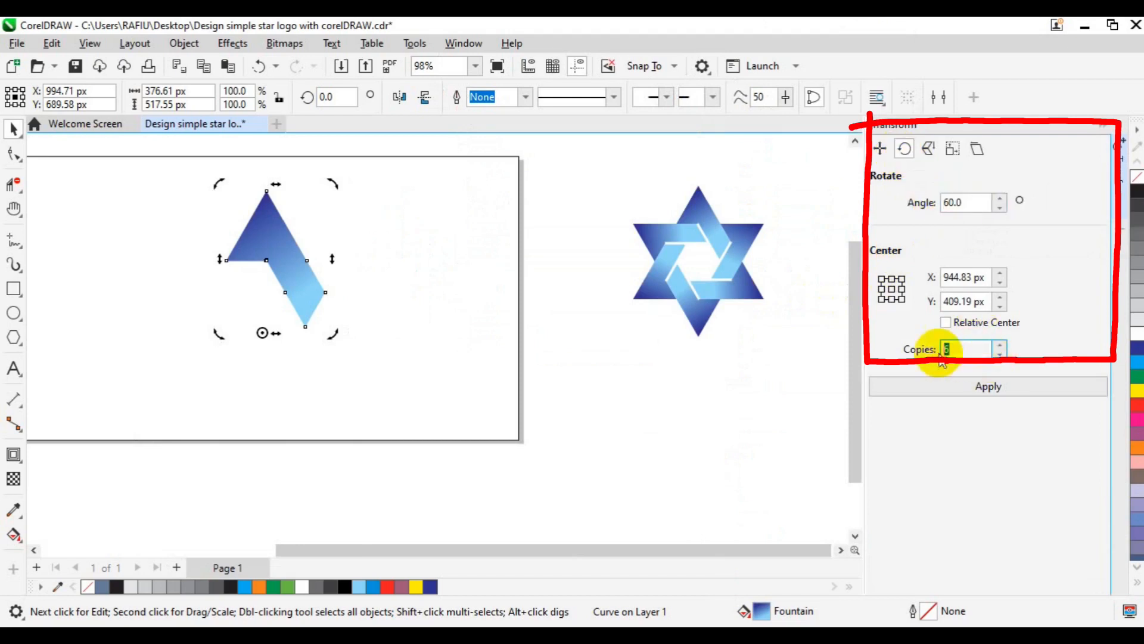
click(961, 398)
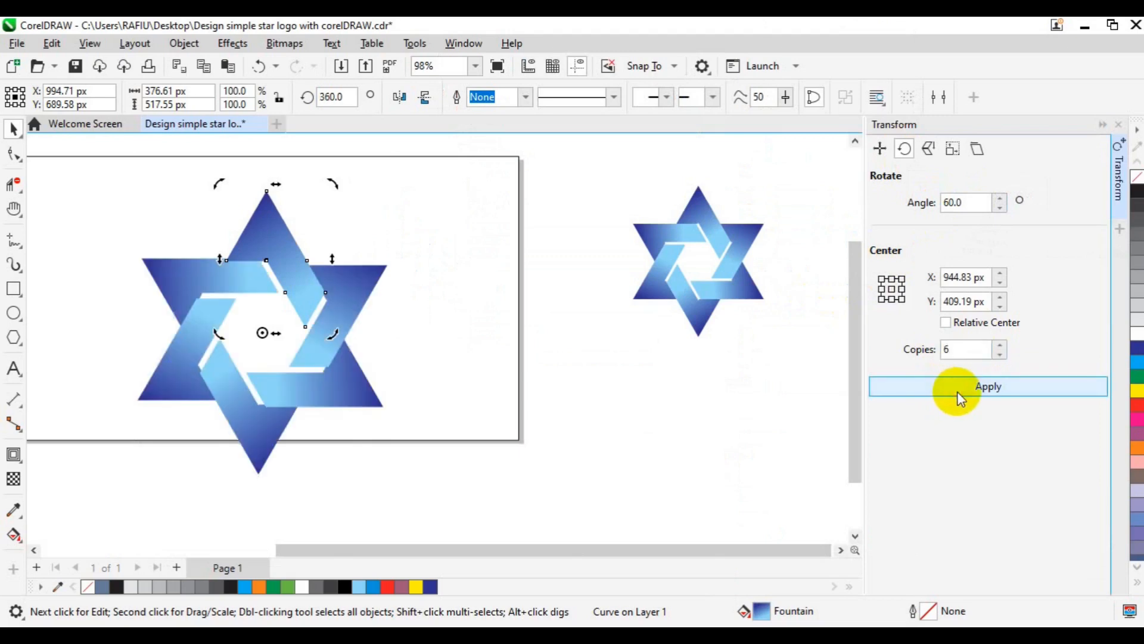
click(760, 424)
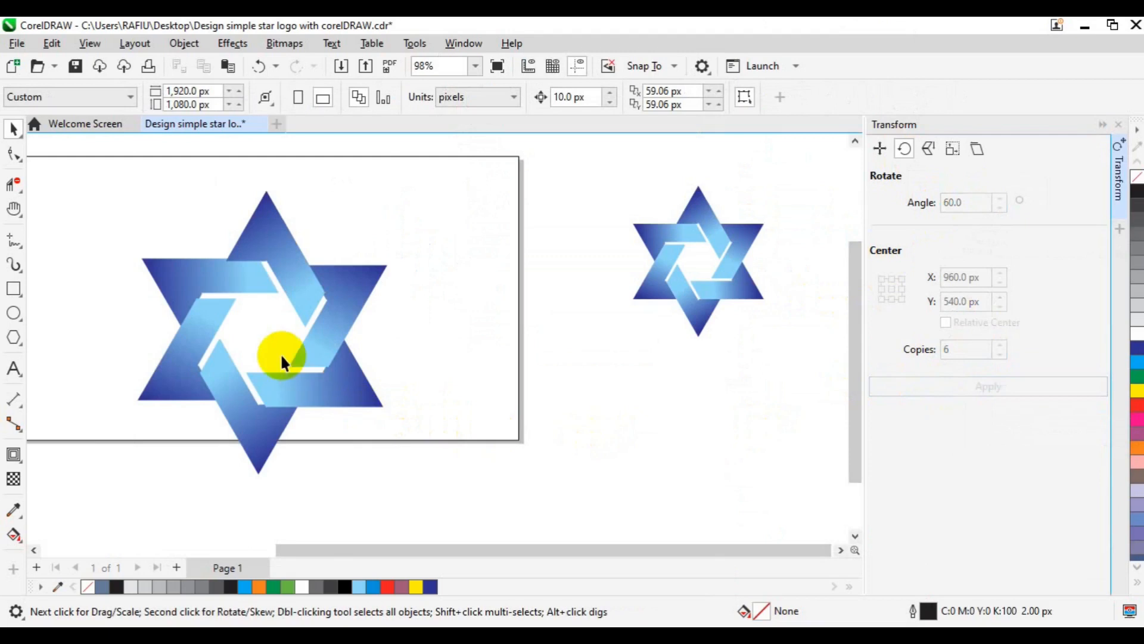
- Move the five other star pieces inward one by one until the white gaps between the interlaced bands close
click(222, 284)
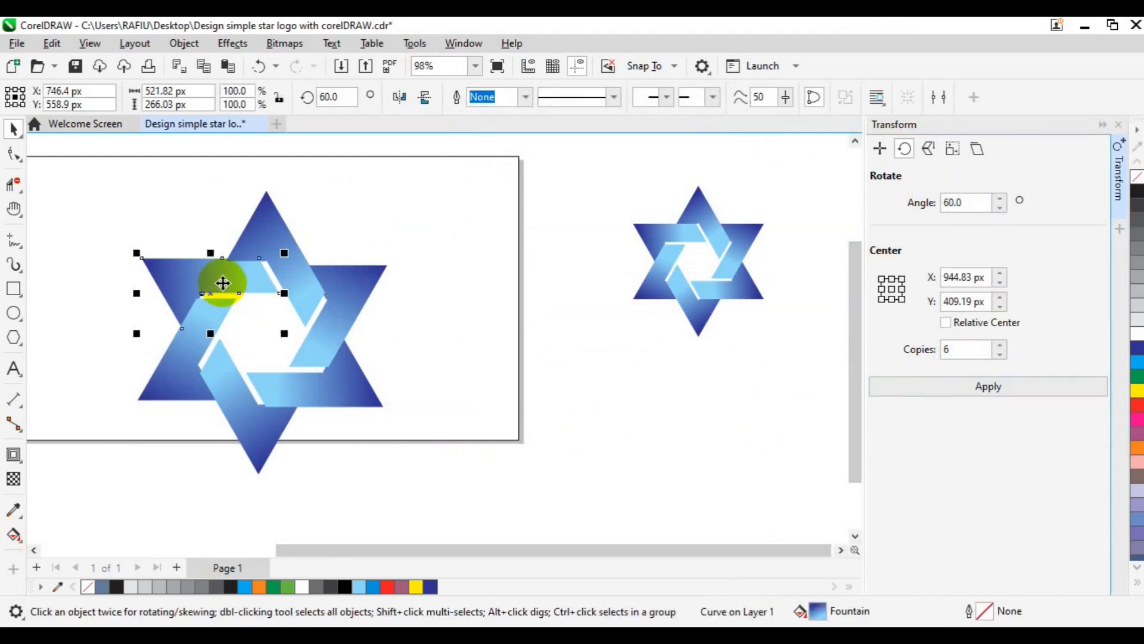
scroll(222, 283, up, 2)
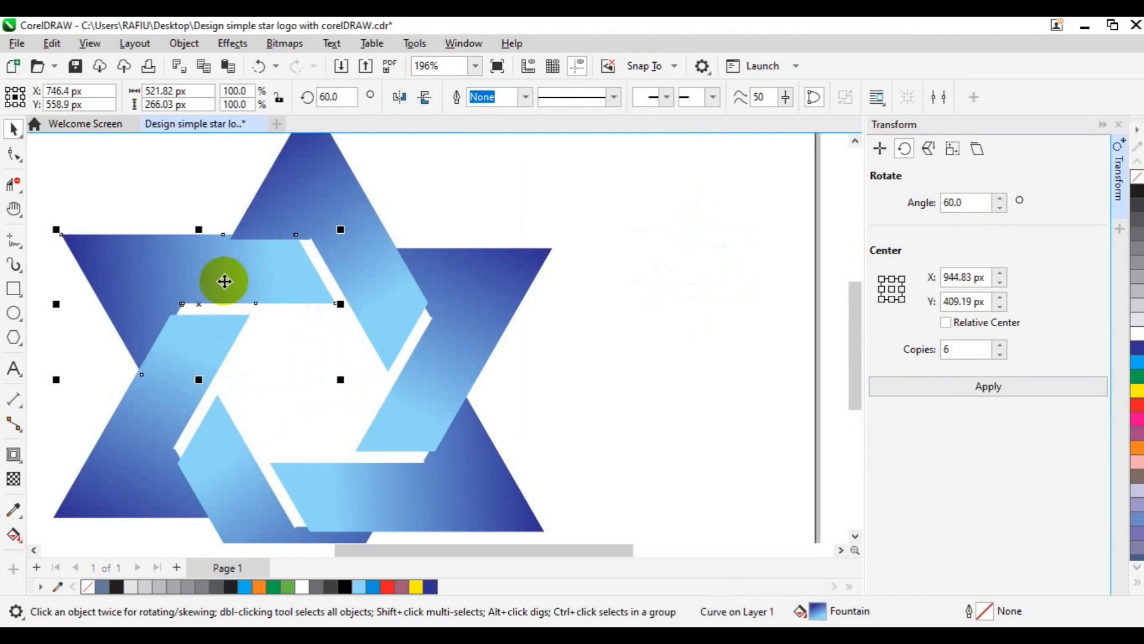
drag(224, 281, 239, 286)
drag(202, 356, 229, 352)
drag(235, 455, 245, 429)
click(422, 419)
drag(422, 419, 417, 399)
drag(451, 481, 457, 452)
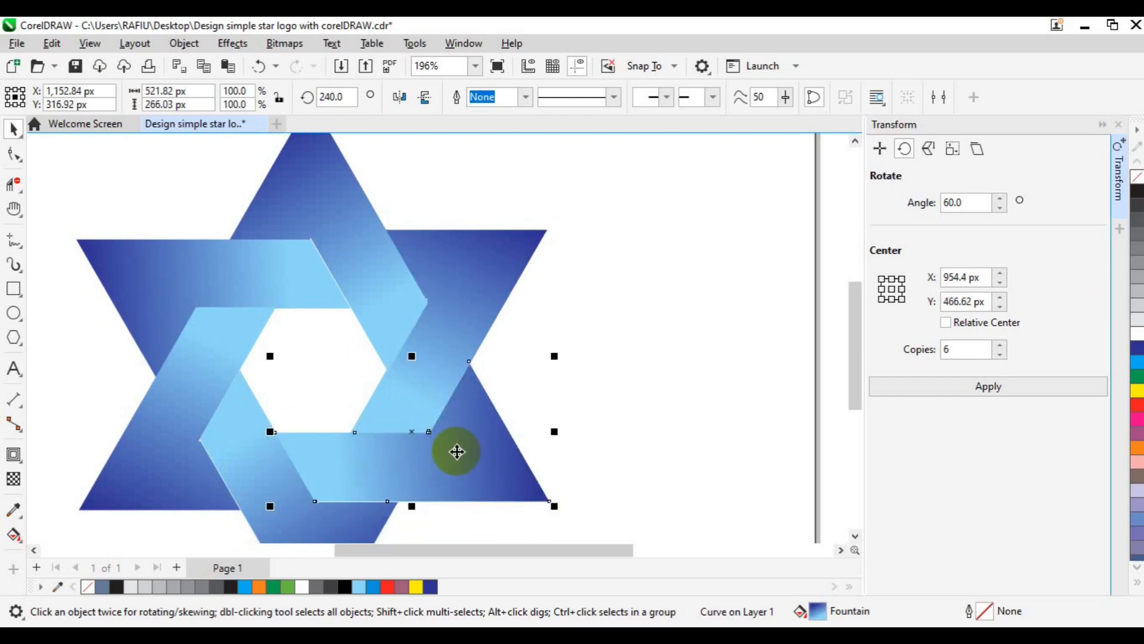
- Delete the page-sized rectangle behind the star and clear the selection
scroll(456, 452, down, 2)
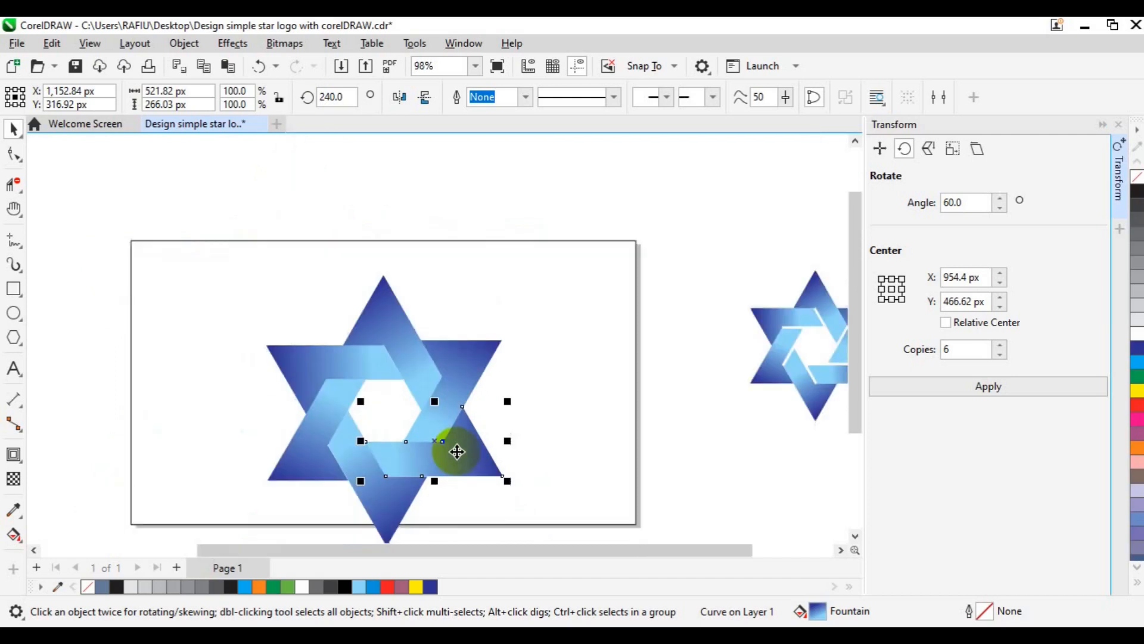
scroll(456, 451, down, 1)
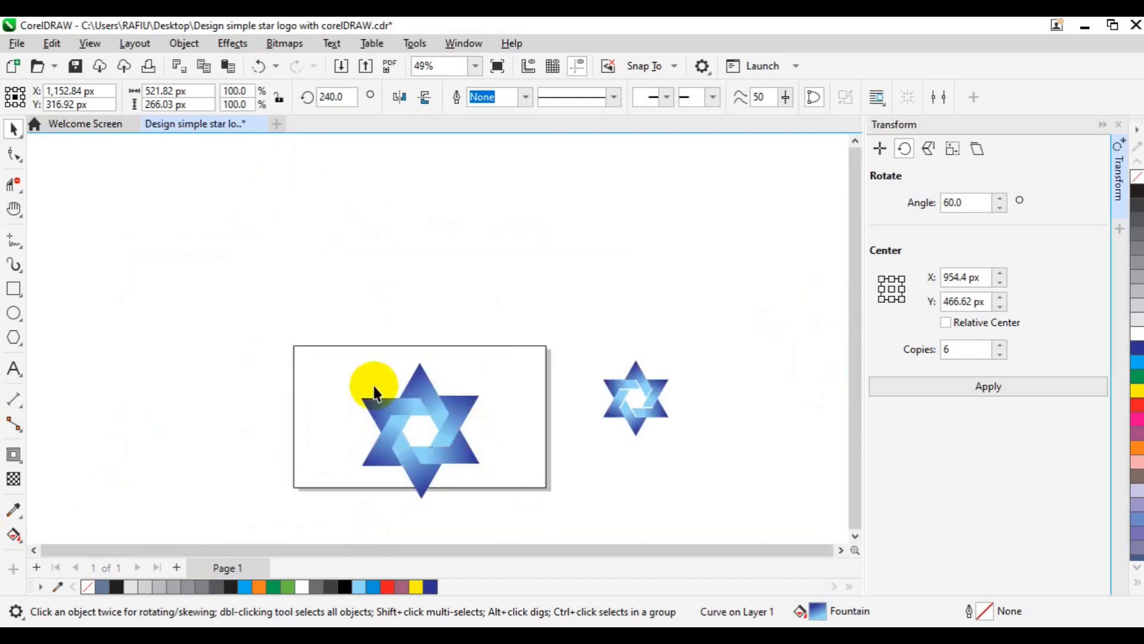
click(336, 356)
drag(337, 357, 337, 356)
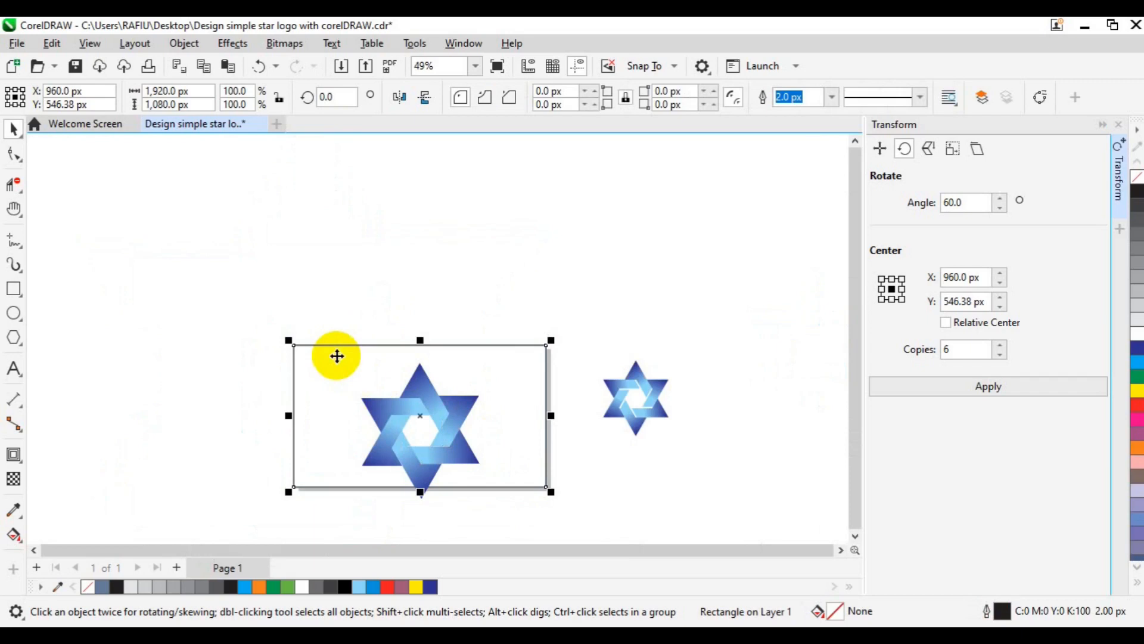
click(307, 320)
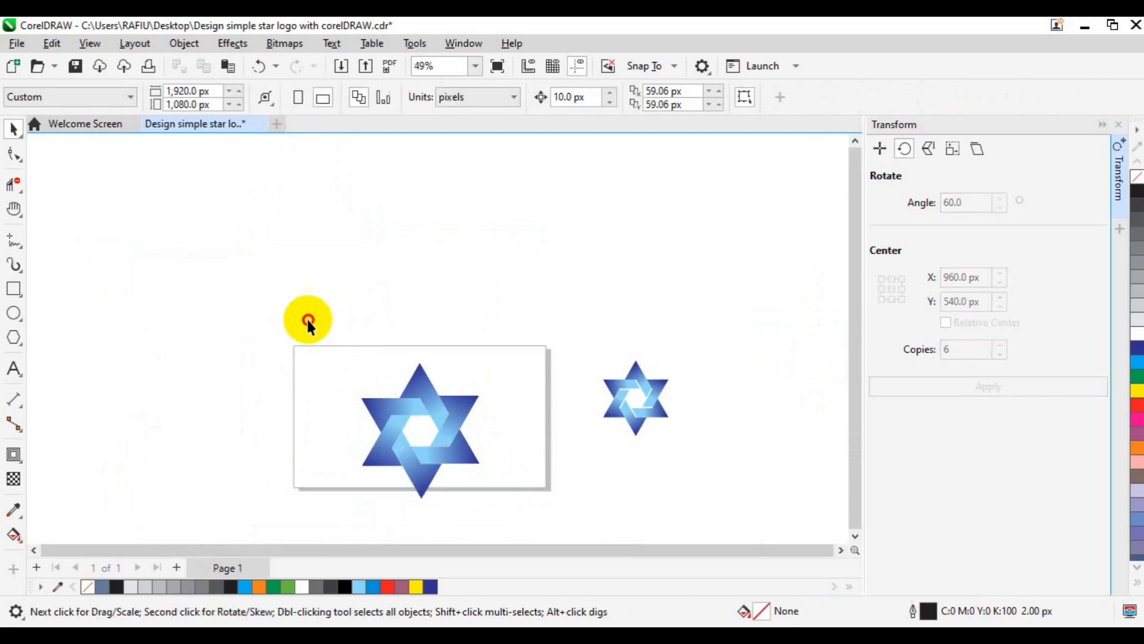
- Shrink the whole star from its centre to about 434 × 497 px and group all its pieces
drag(308, 319, 465, 470)
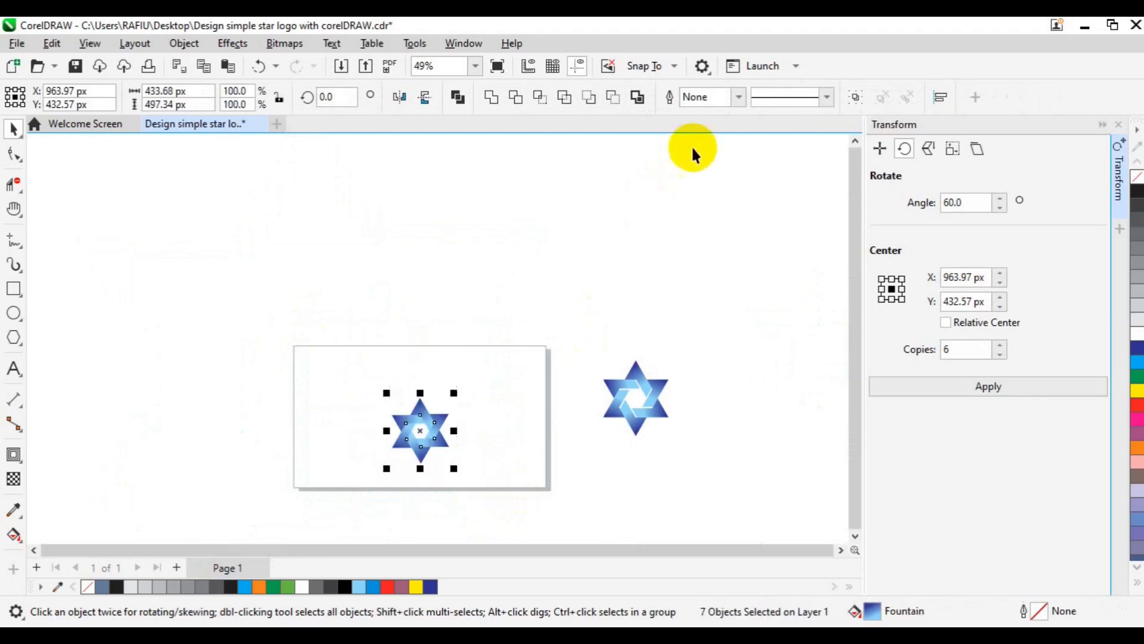
click(857, 99)
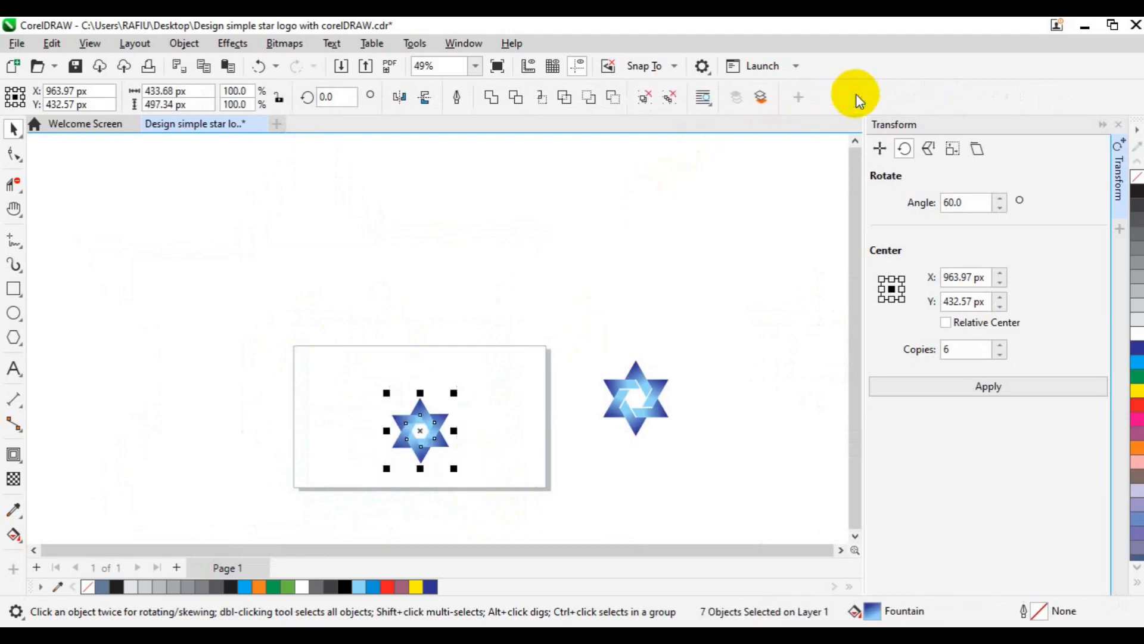
- Close the Transform settings, centre the grouped star on the page and enlarge it from its centre to about 531 × 609 px
click(1119, 212)
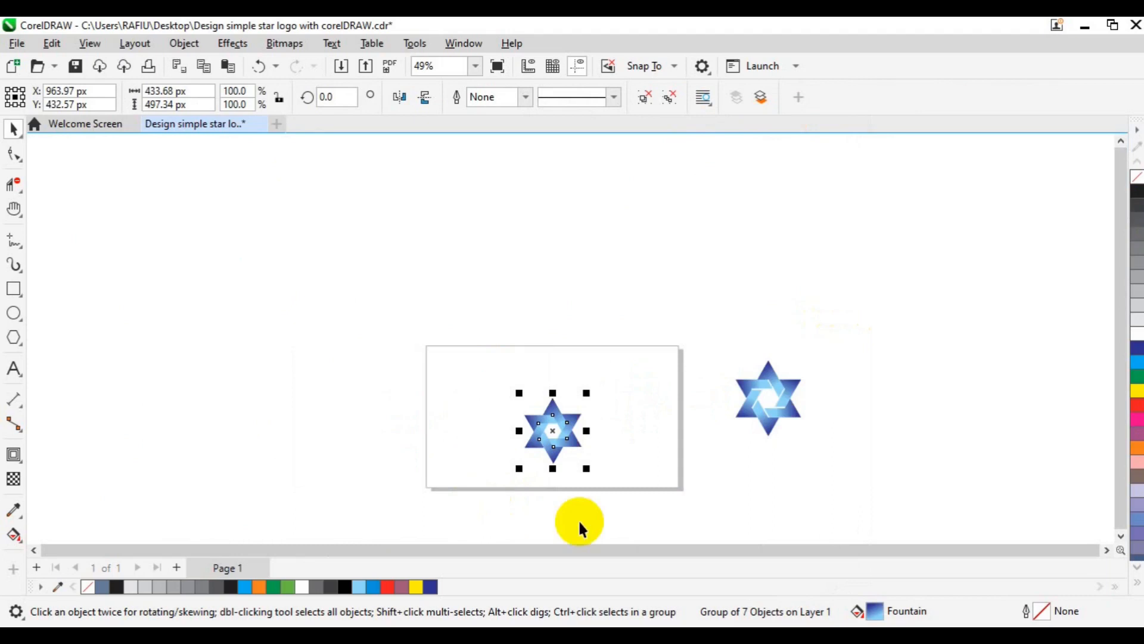
key(p)
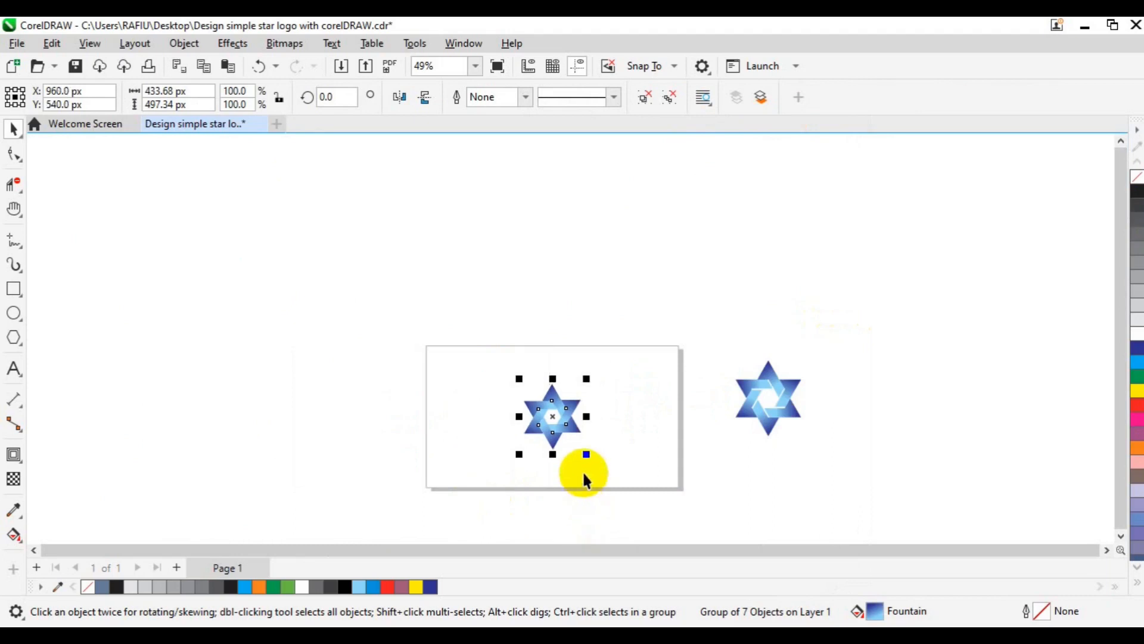
drag(587, 455, 602, 457)
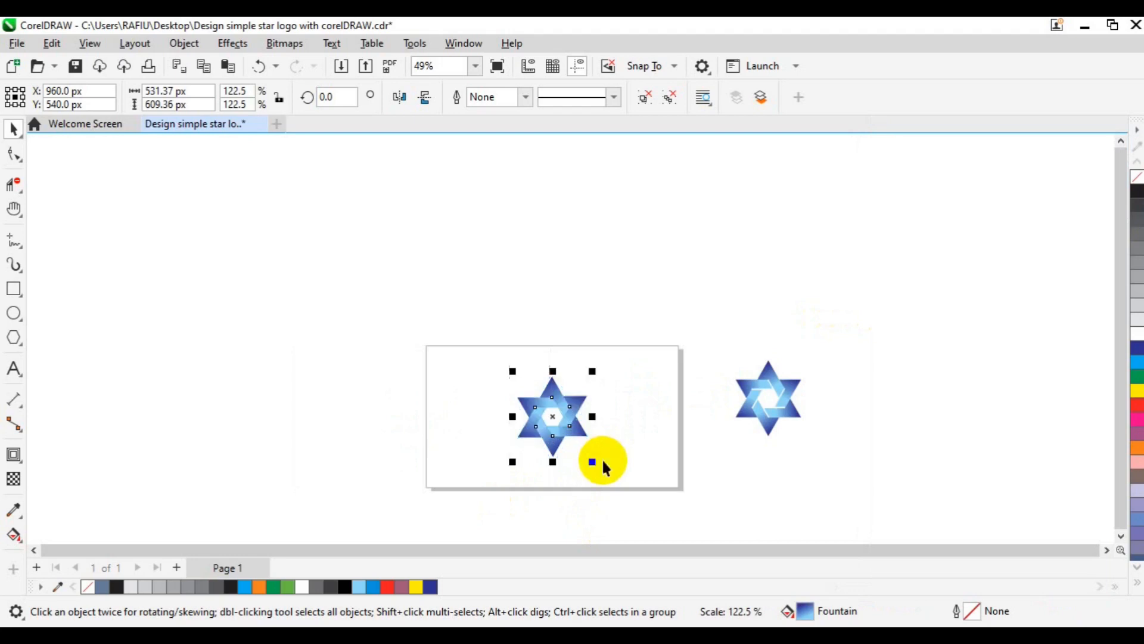
- Add a page-sized background rectangle behind the star with a 10% Black fill and no outline, and clear the selection
double_click(12, 292)
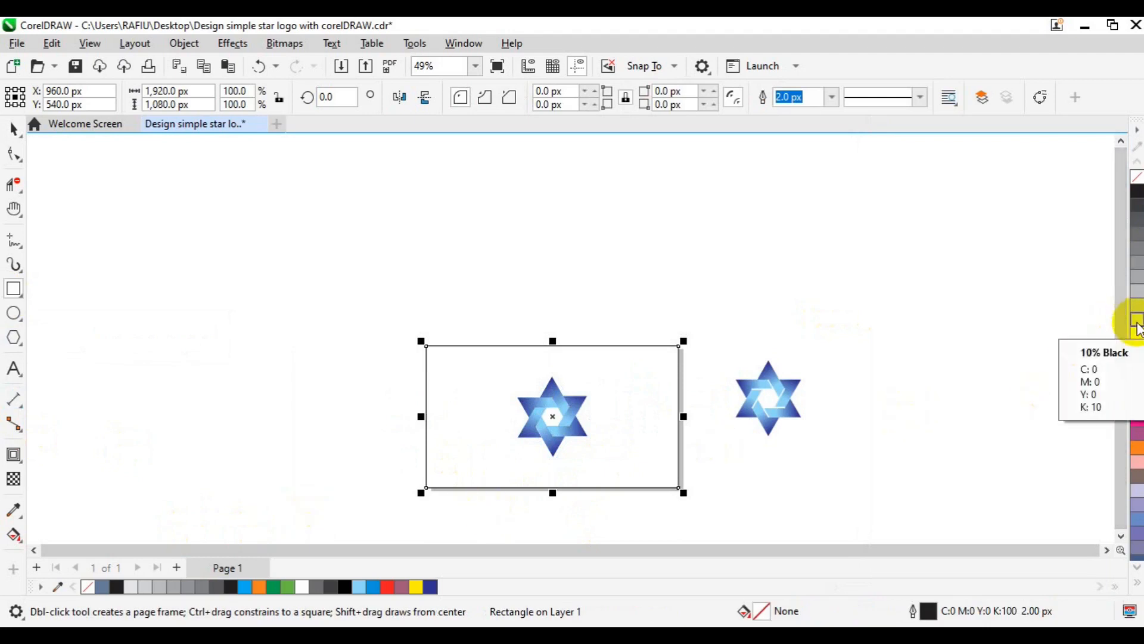
click(1137, 327)
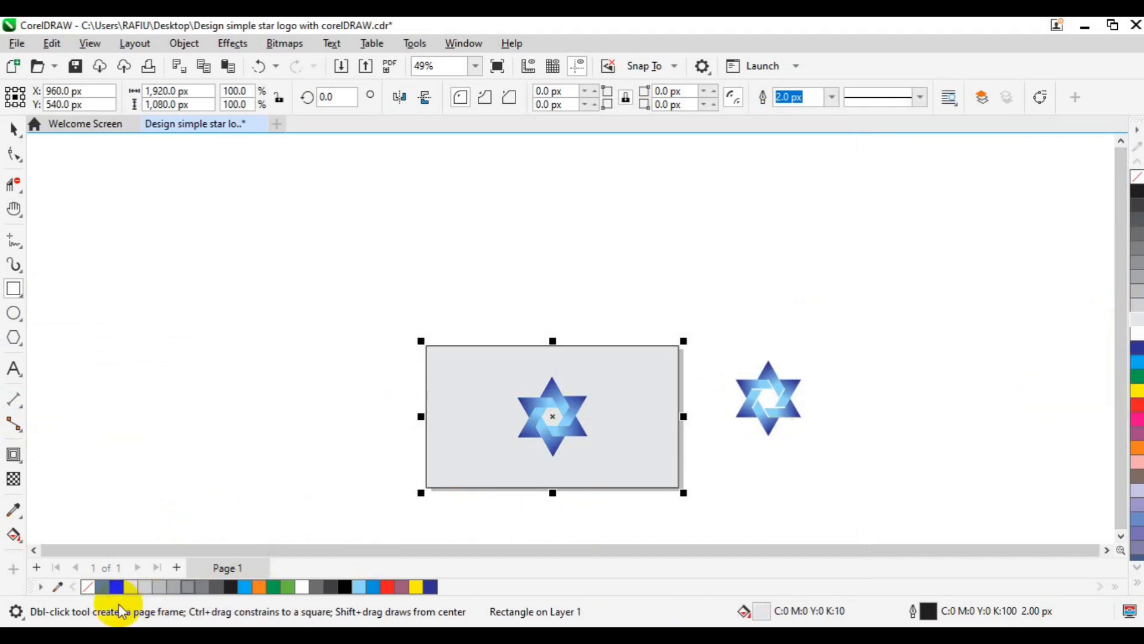
right_click(89, 587)
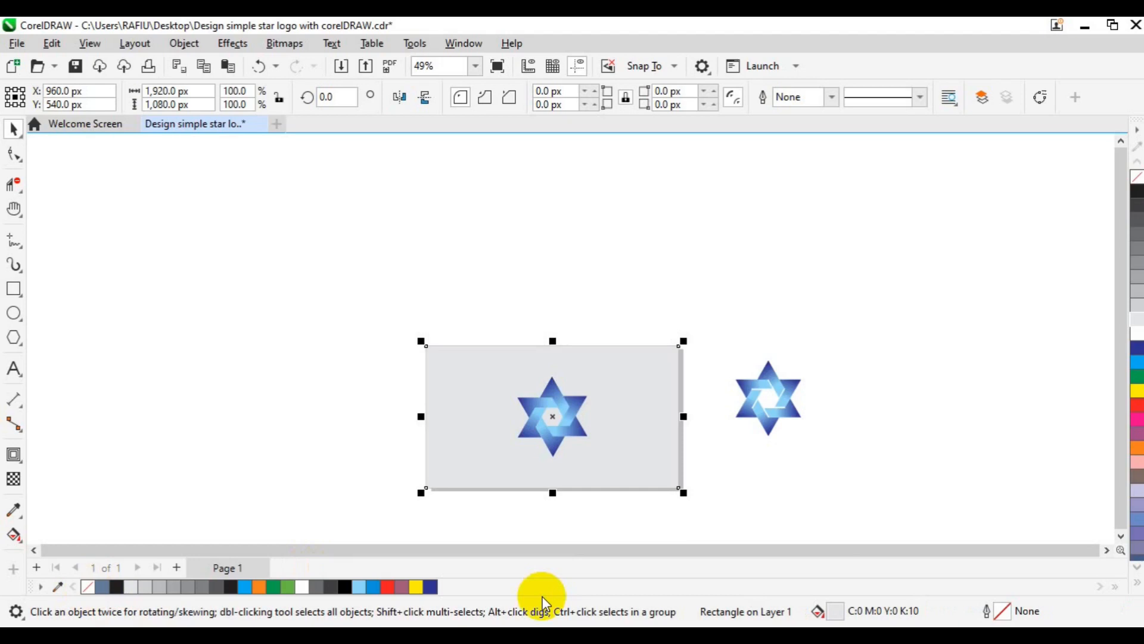
scroll(543, 604, up, 1)
scroll(542, 603, up, 1)
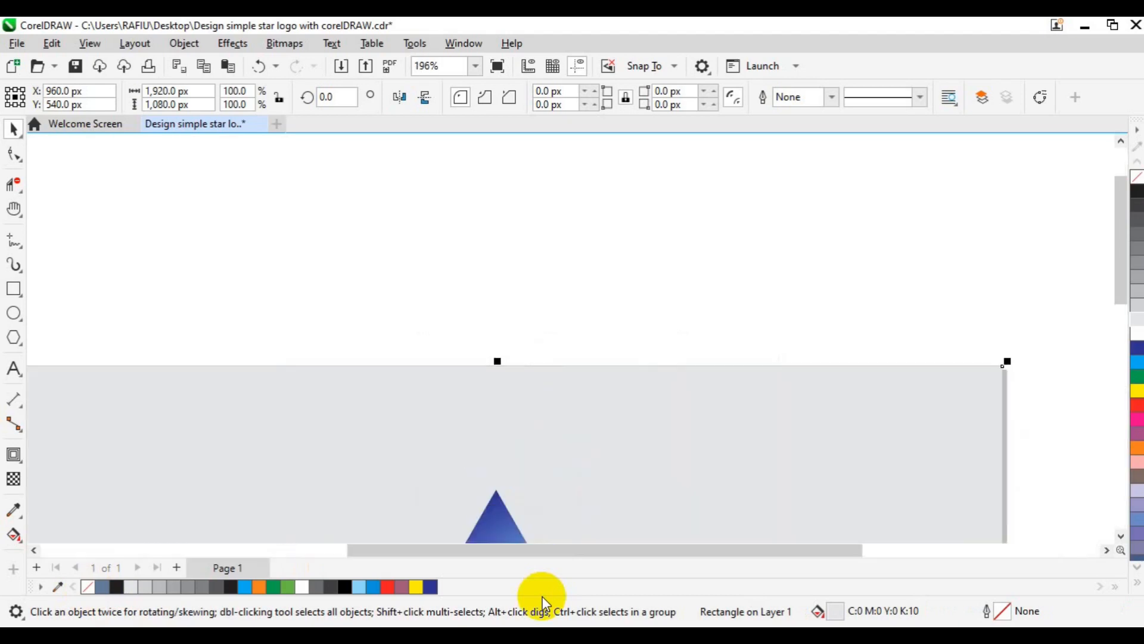
key(h)
drag(584, 512, 606, 240)
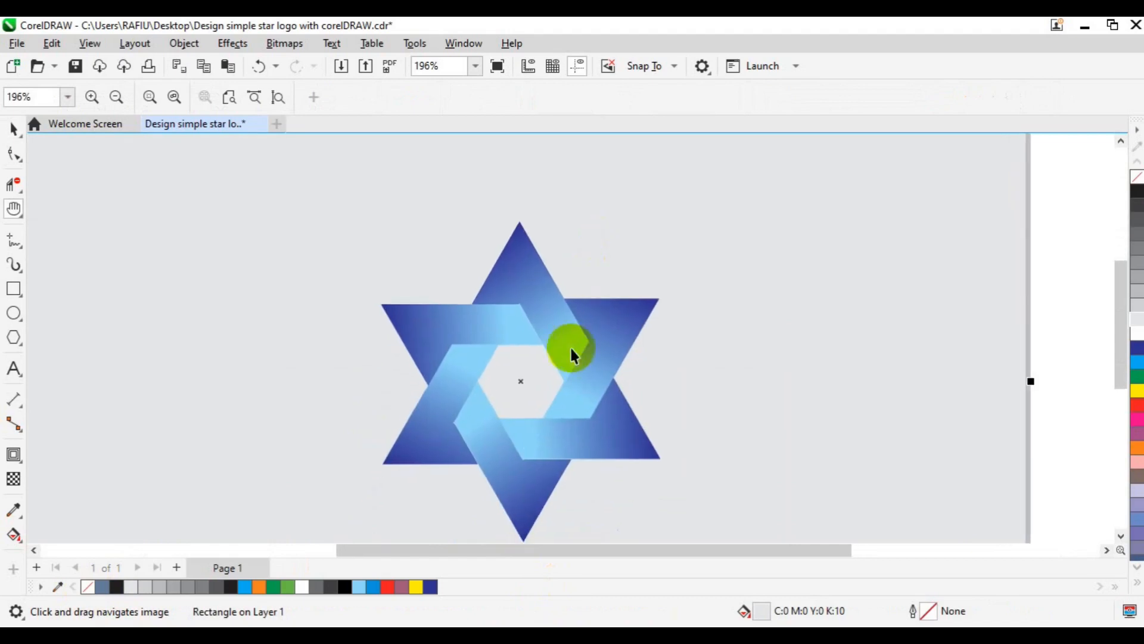
key(space)
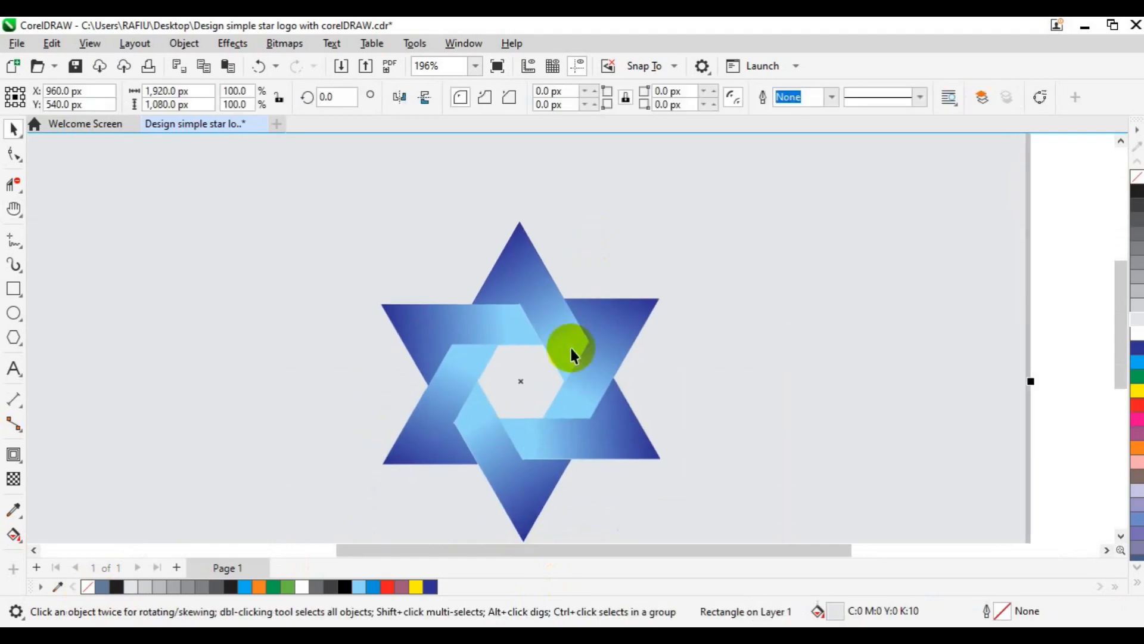
click(1044, 258)
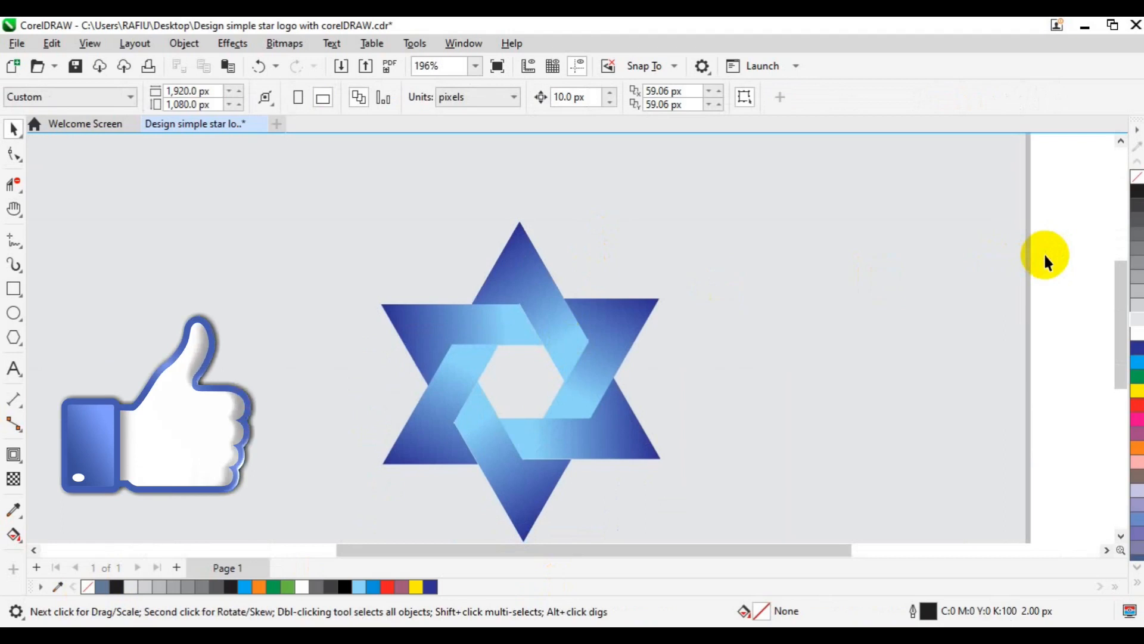